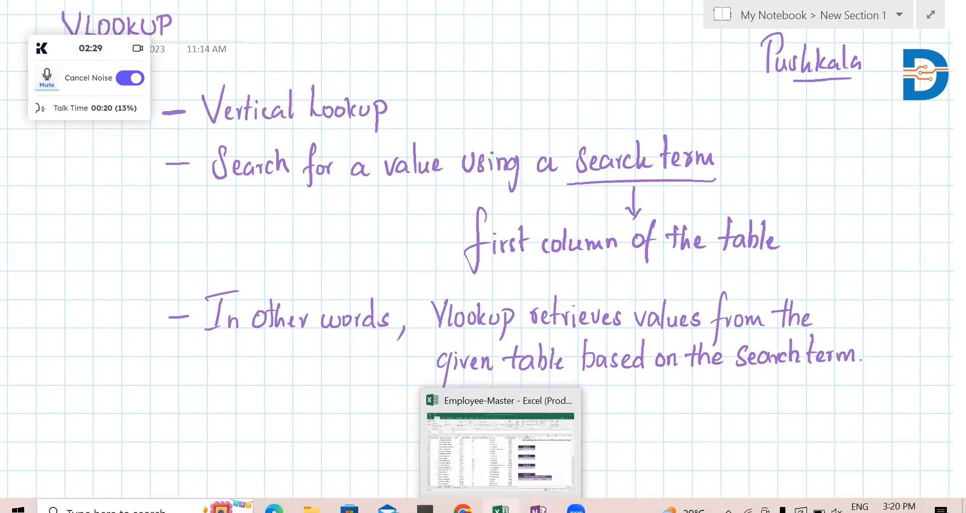
- Switch to the Employee-Master workbook in Excel and examine the VLOOKUP syntax and the full employee table
click(501, 507)
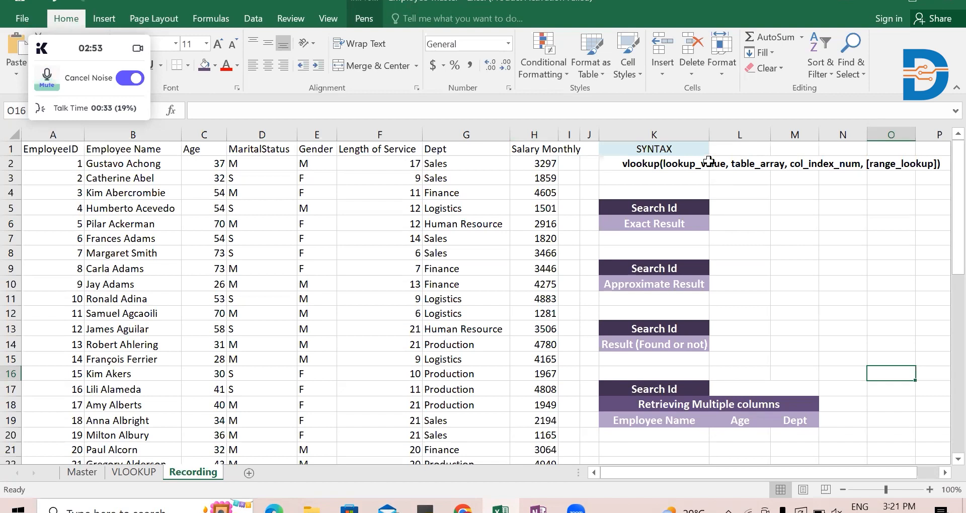
click(668, 165)
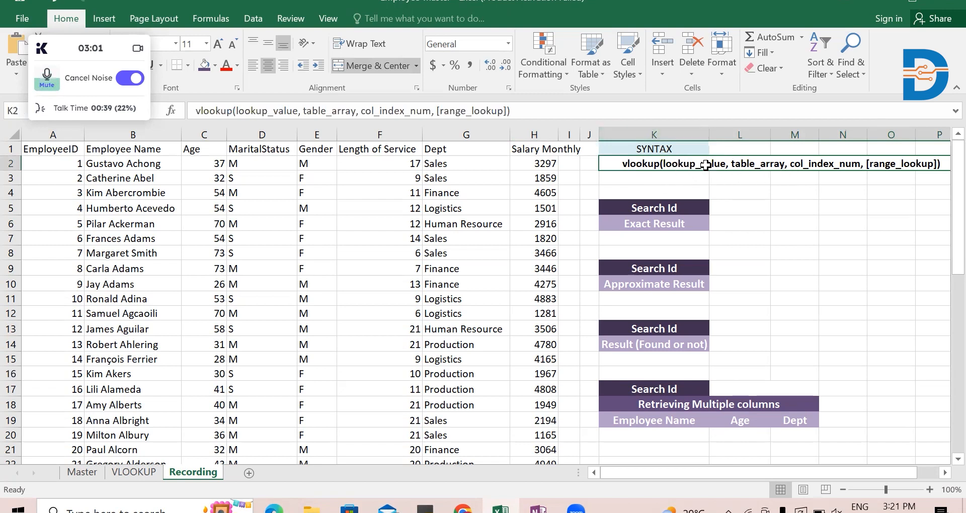
click(735, 208)
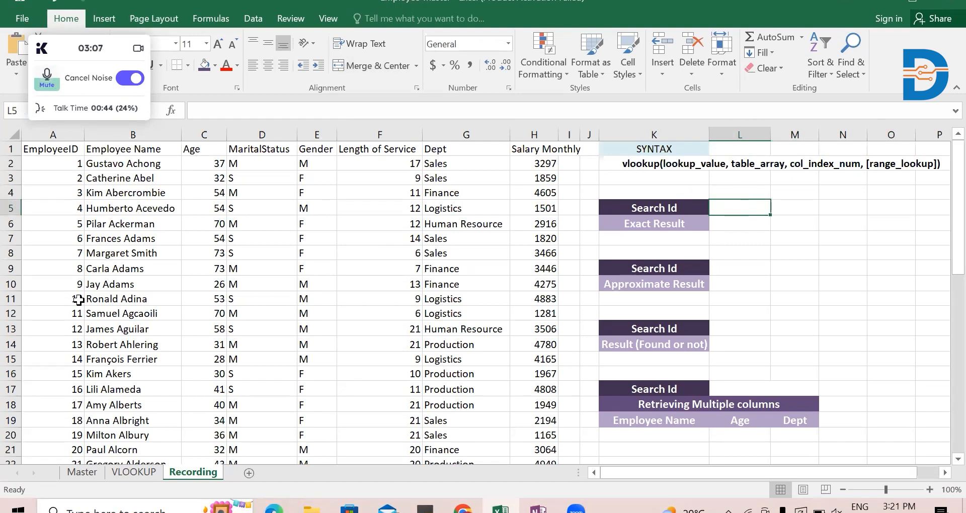
scroll(405, 338, down, 1)
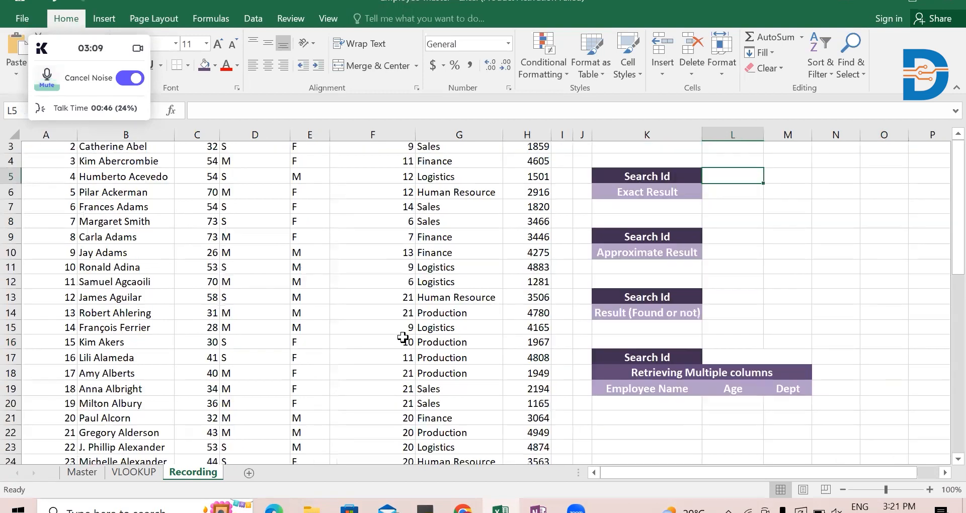
scroll(405, 337, down, 14)
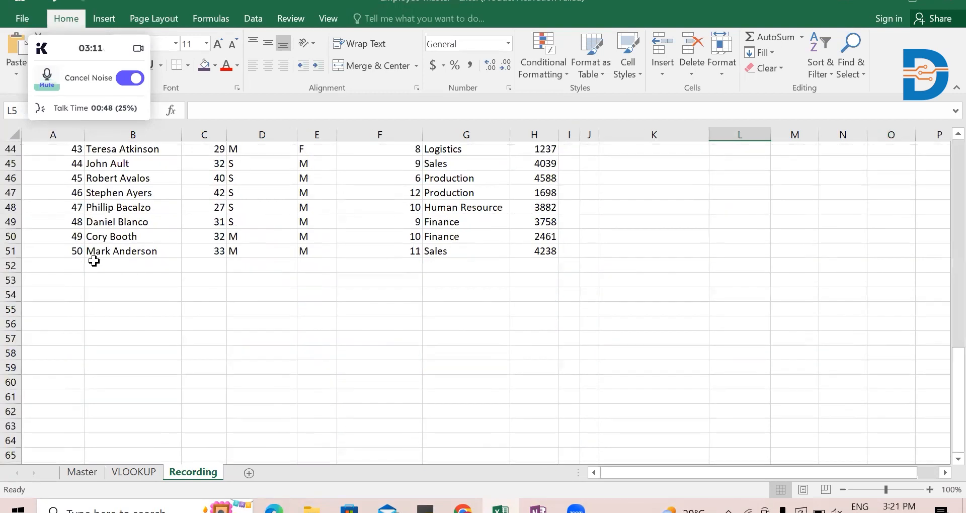
scroll(191, 260, up, 14)
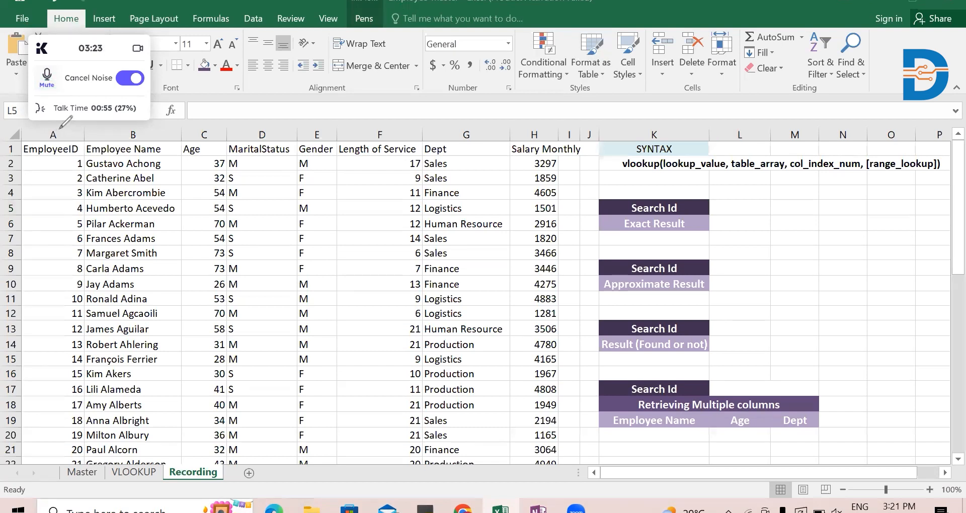
- Handwrite the numbers 1 to 8 above the table columns, from EmployeeID through Salary Monthly
drag(59, 122, 57, 138)
mouse_move(142, 125)
mouse_down()
mouse_move(140, 135)
mouse_move(203, 138)
mouse_move(258, 126)
mouse_move(258, 141)
mouse_up()
drag(311, 124, 313, 138)
drag(388, 123, 387, 135)
drag(451, 123, 459, 138)
mouse_move(543, 120)
mouse_down()
mouse_move(534, 128)
mouse_move(541, 120)
mouse_up()
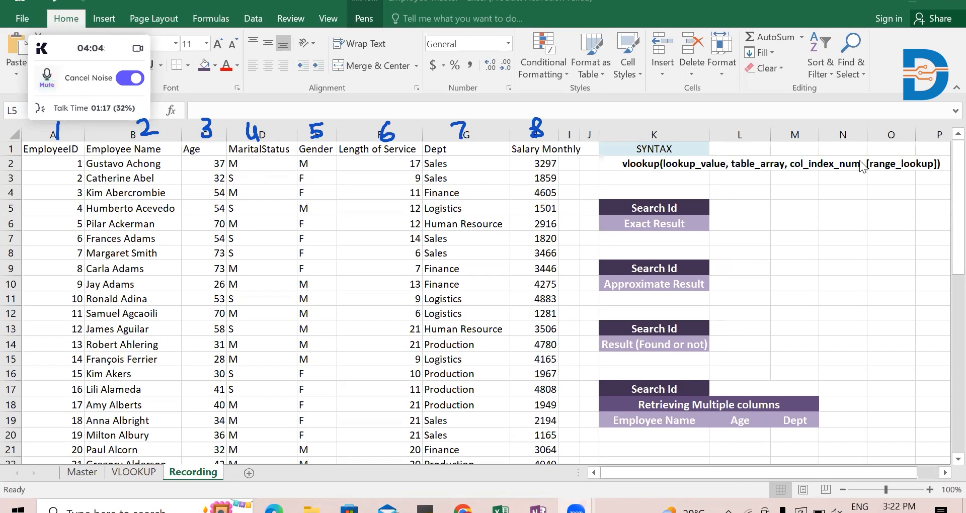
- Enter 9 as the exact-match Search Id in L5 and check the matching employee's row in the table
click(730, 207)
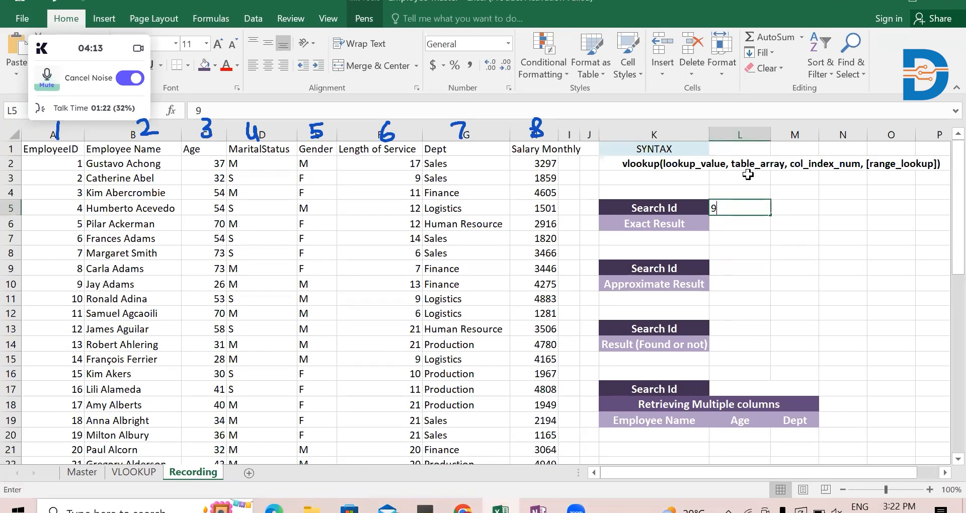
text(9)
click(75, 281)
click(148, 285)
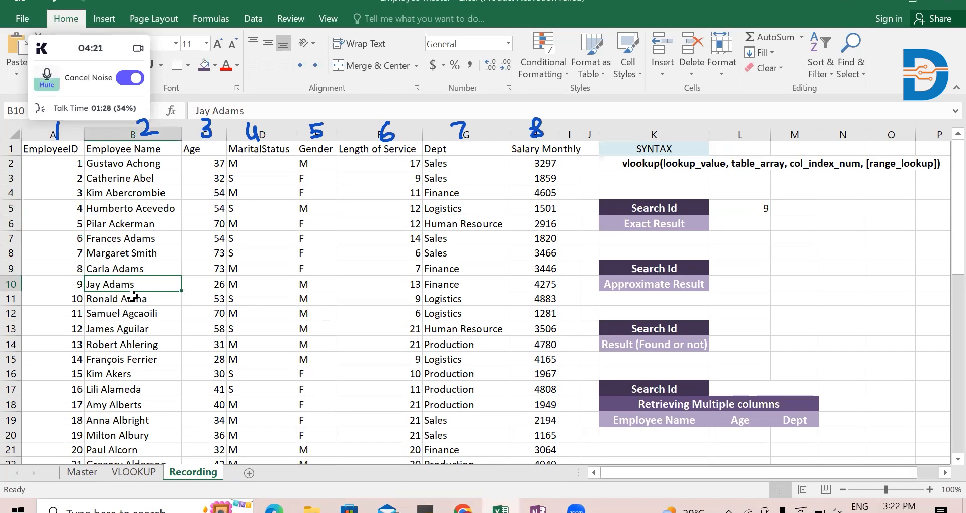
click(761, 203)
text(9)
key(ctrl+Return)
- Start a VLOOKUP formula in the Exact Result cell L6, using L5 as the lookup value
click(752, 222)
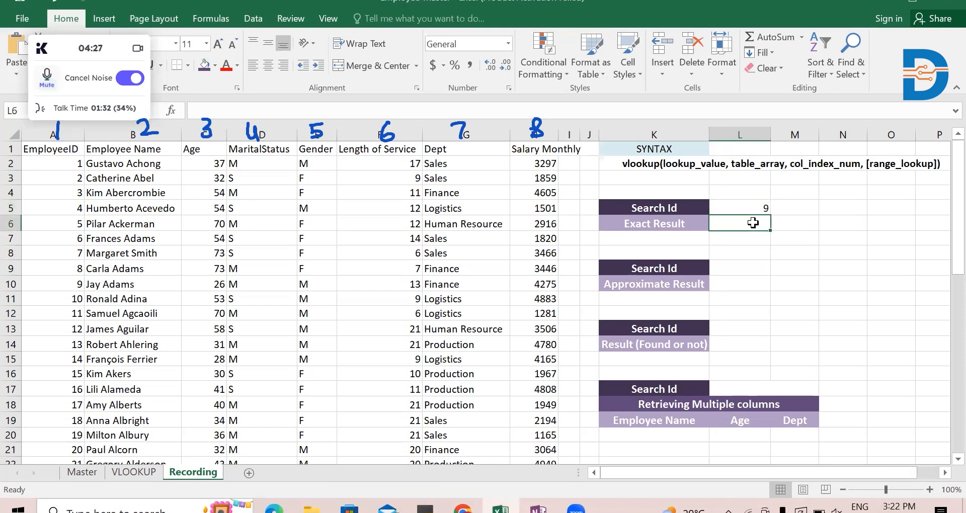
text(=v)
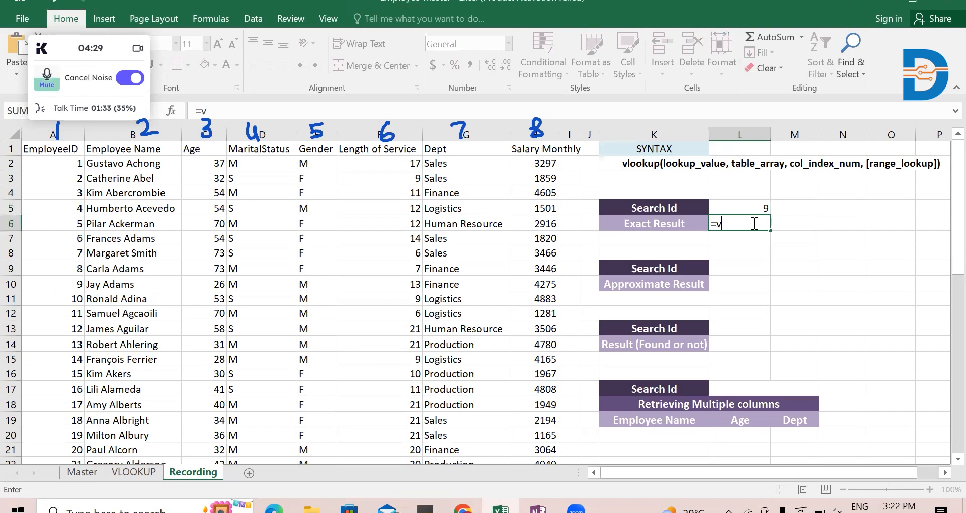
text(look)
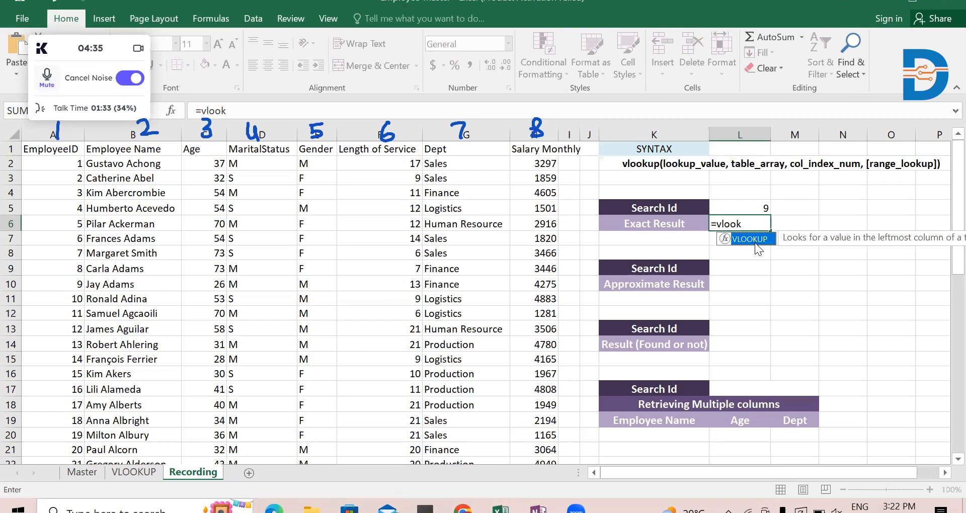
text(up()
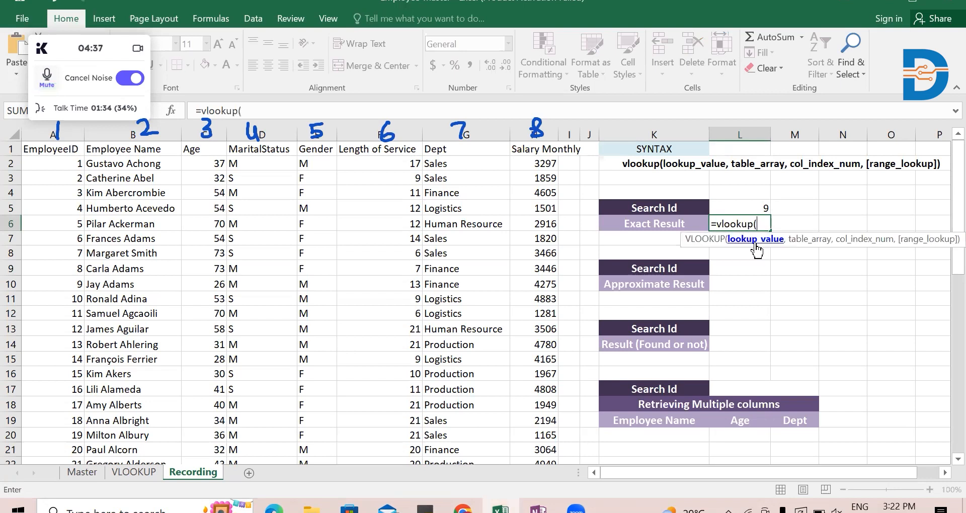
click(759, 207)
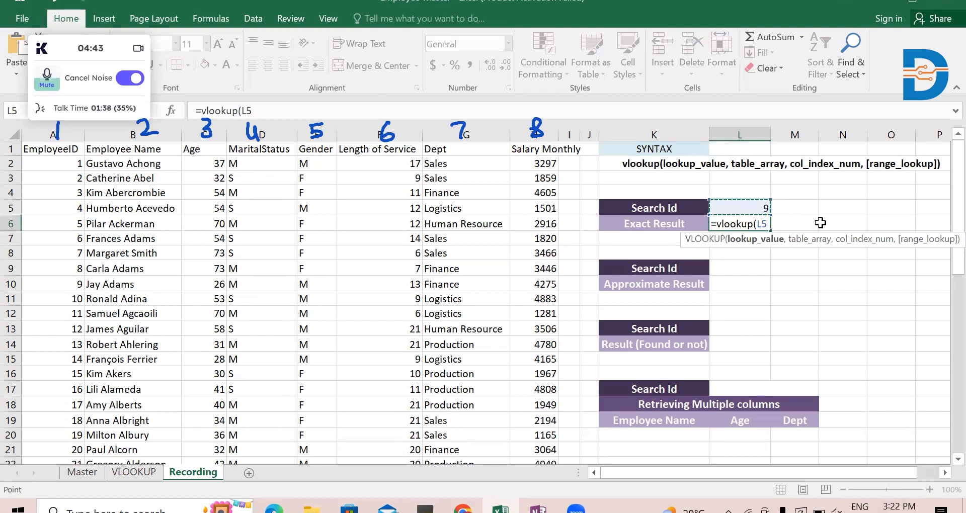
text(,)
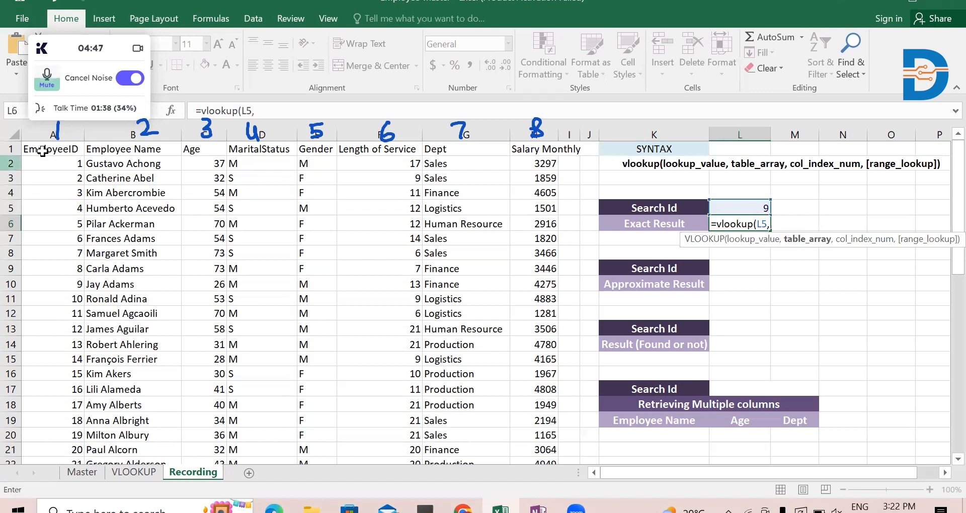
- Set the table array of the L6 formula to the whole employee table, A1:H51
drag(42, 151, 545, 284)
key(ctrl+shift+Down)
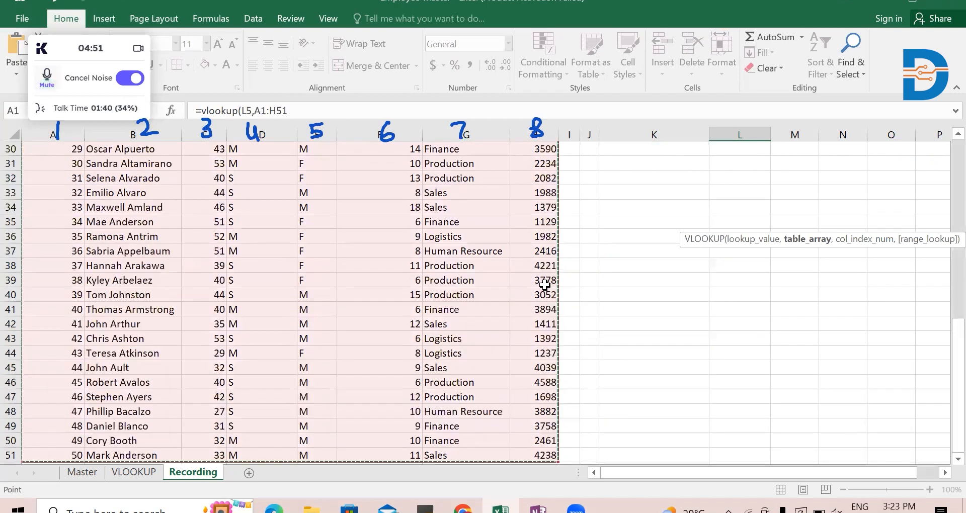
scroll(777, 223, up, 10)
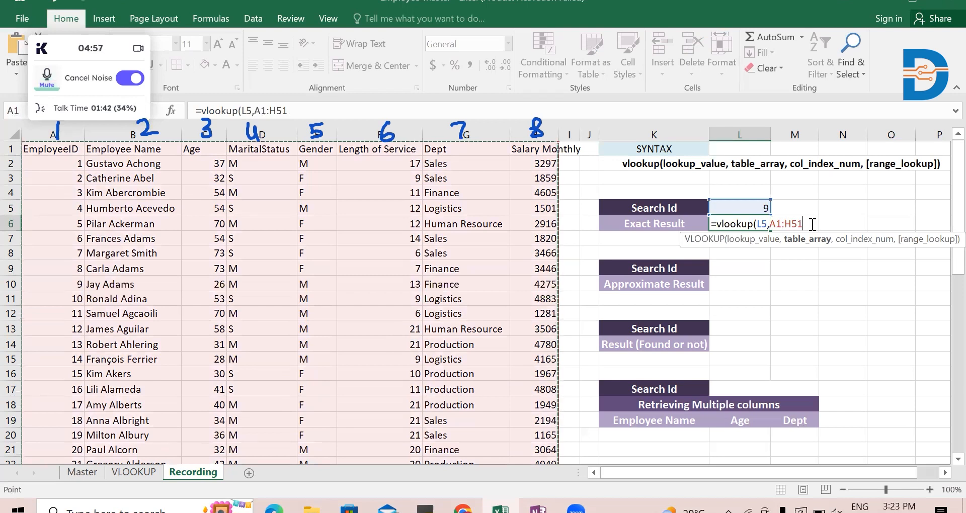
text(,)
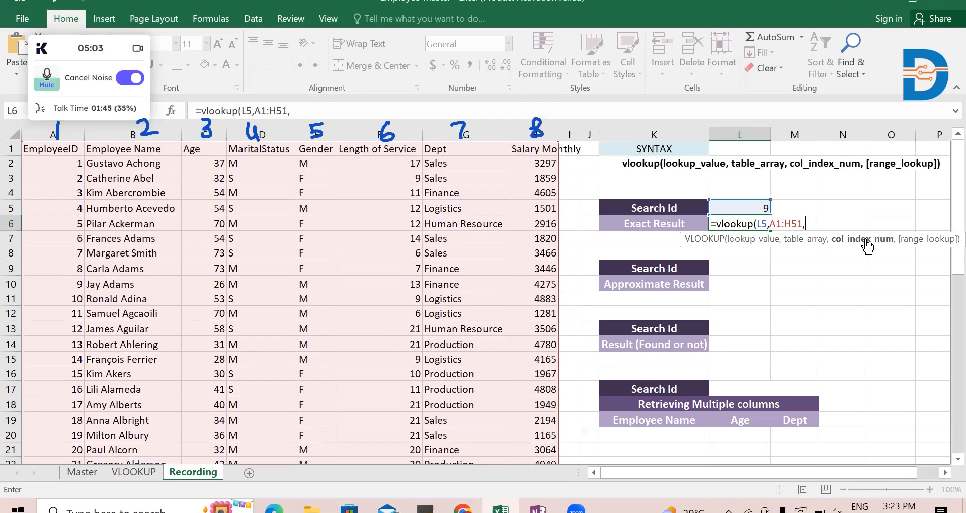
- Complete the L6 formula with column index 2 and False for an exact match
text(2,)
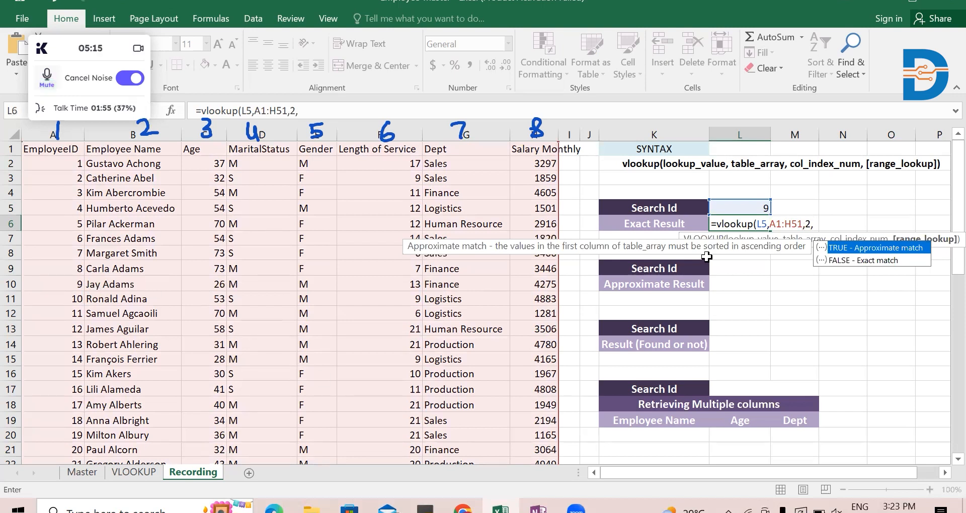
text(Fal)
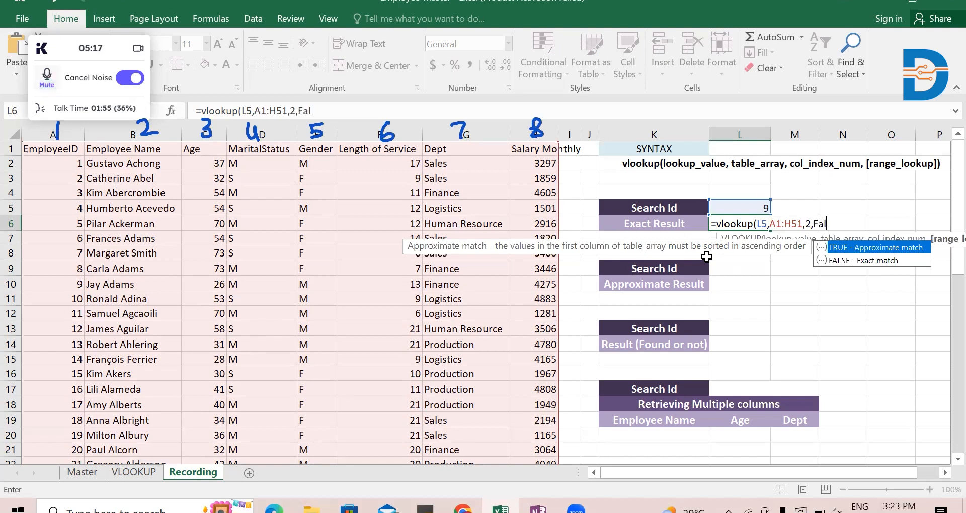
text(se)
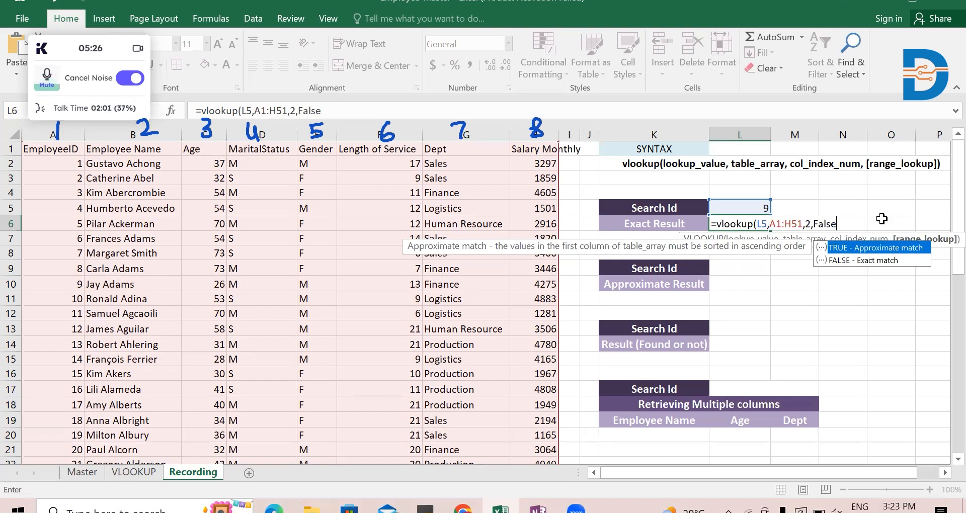
text())
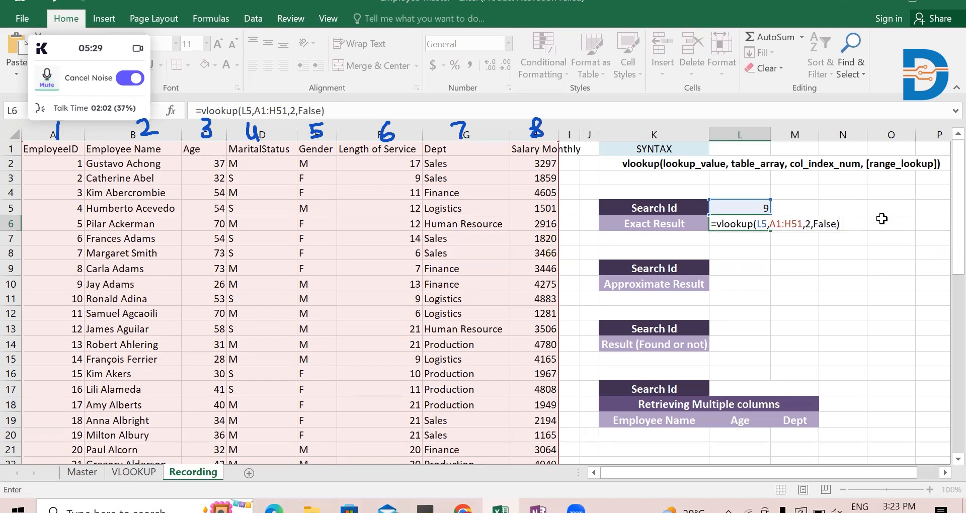
key(Return)
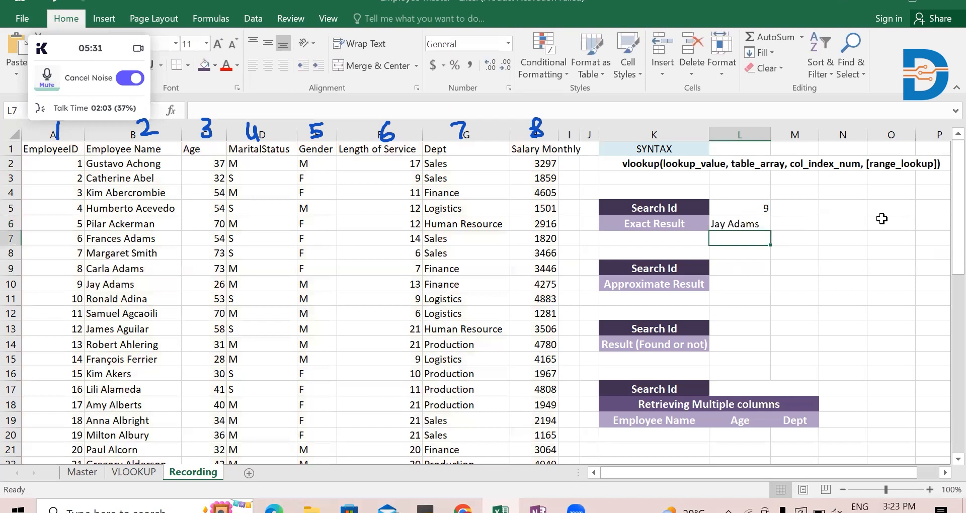
- Change the Search Id in L5 to 8 and compare the result with that employee's table row
click(752, 210)
text(8)
key(Return)
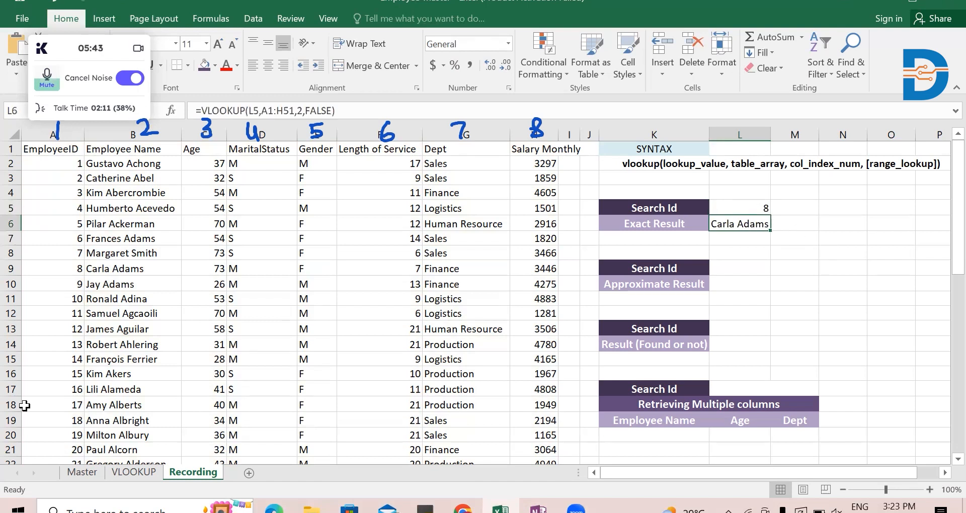
drag(118, 270, 65, 270)
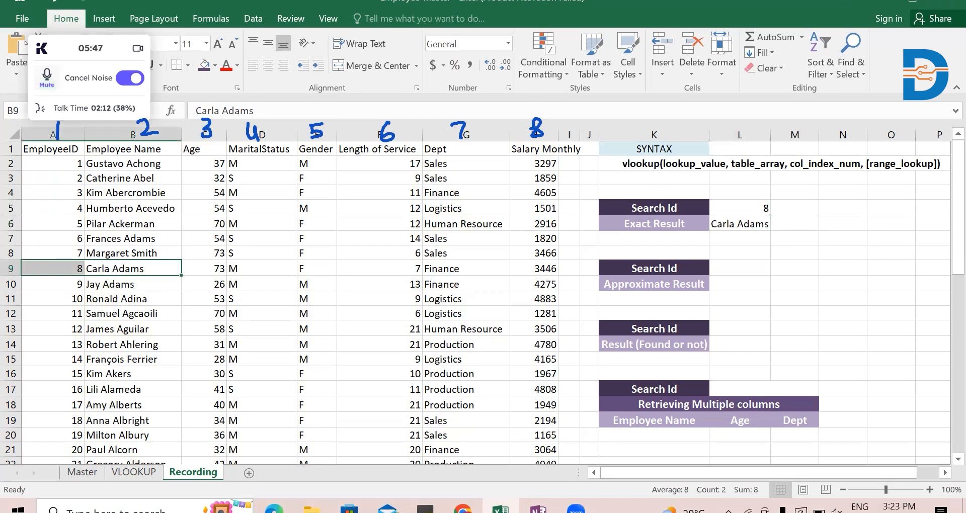
- Locate employee 17's row in the table and set the Search Id in L5 to 17
drag(107, 407, 62, 406)
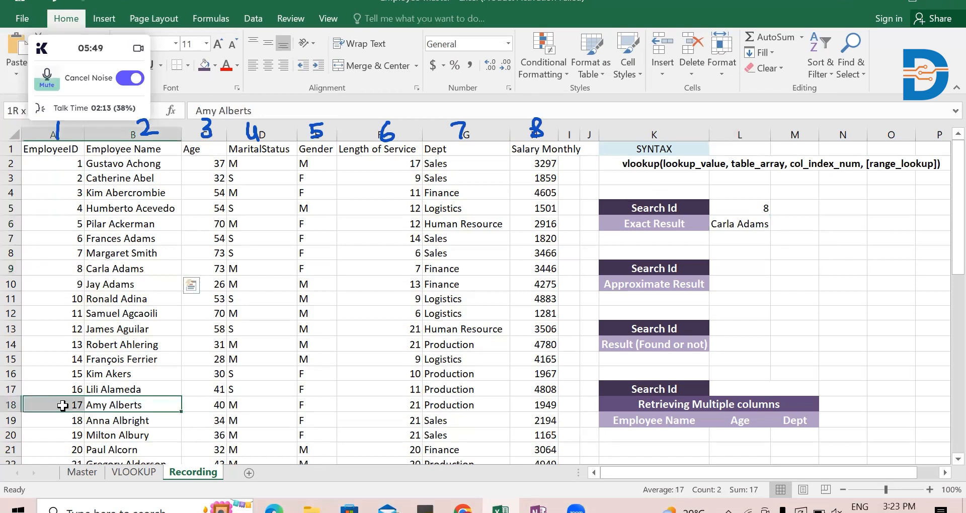
click(764, 209)
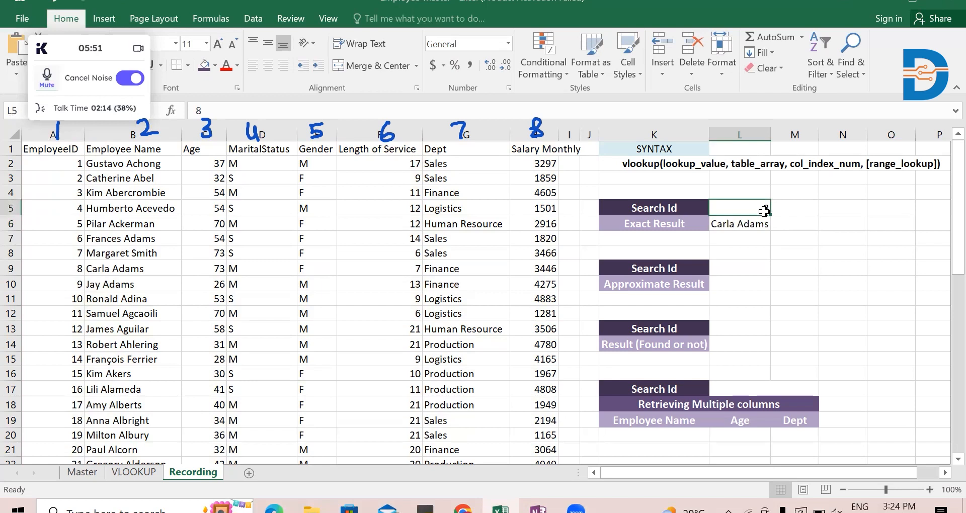
text(17)
key(Return)
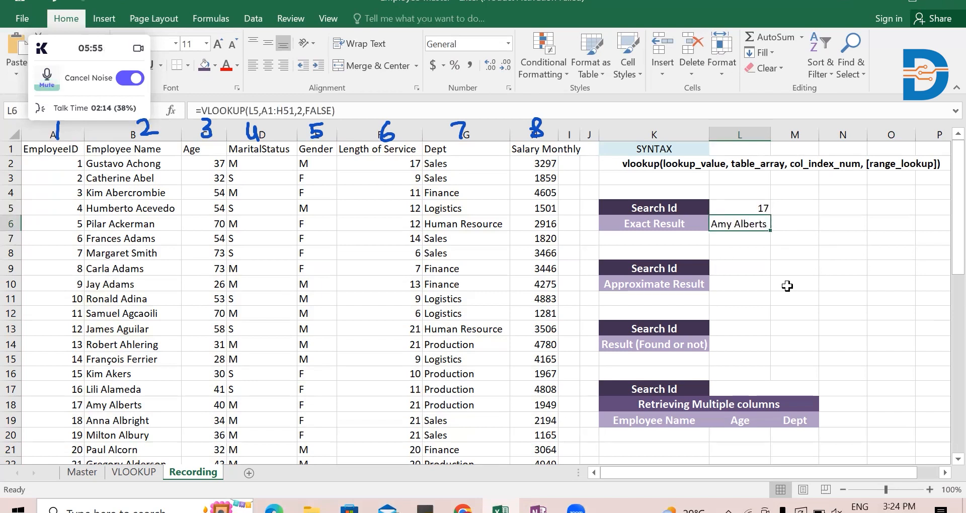
- Enter 9 as the Search Id for the approximate result in L9
click(738, 265)
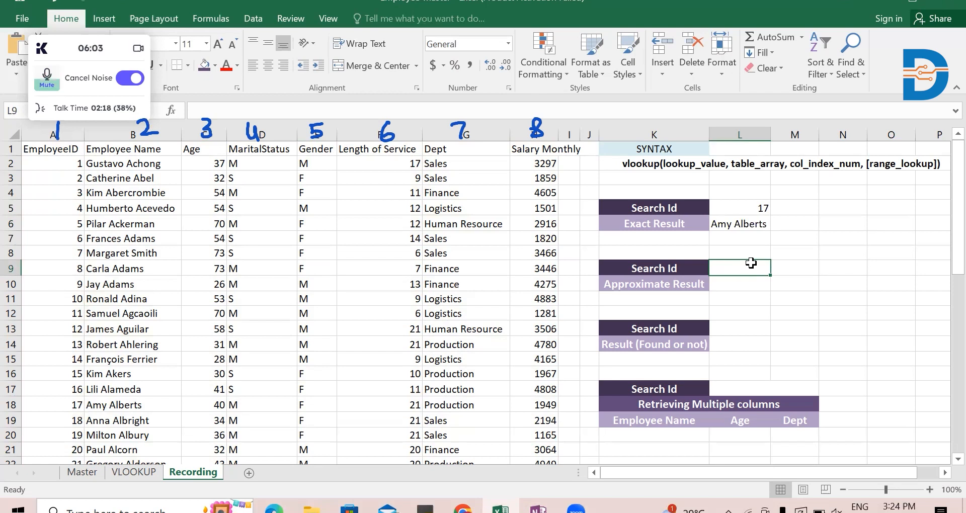
text(9)
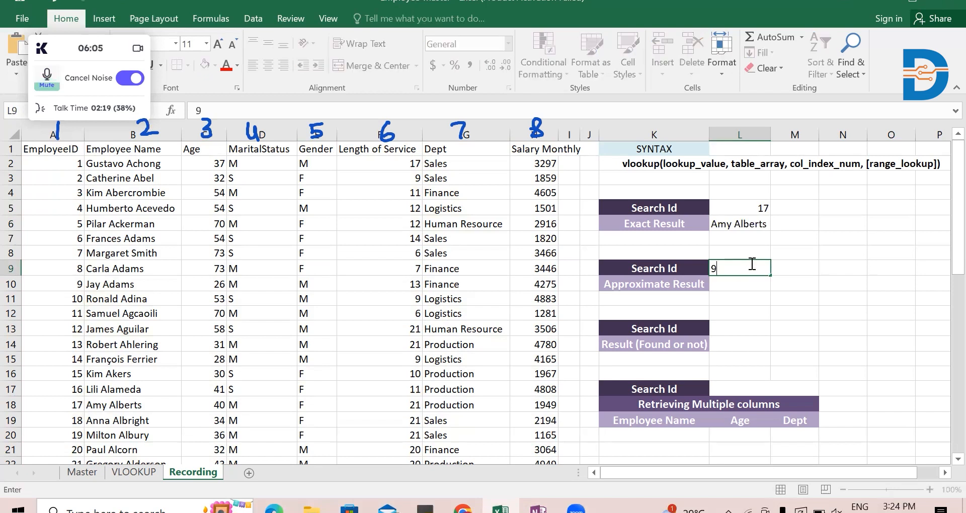
key(ctrl+Return)
- Set the exact-match Search Id in L5 to 9.5 and check the EmployeeID column for that value
click(755, 204)
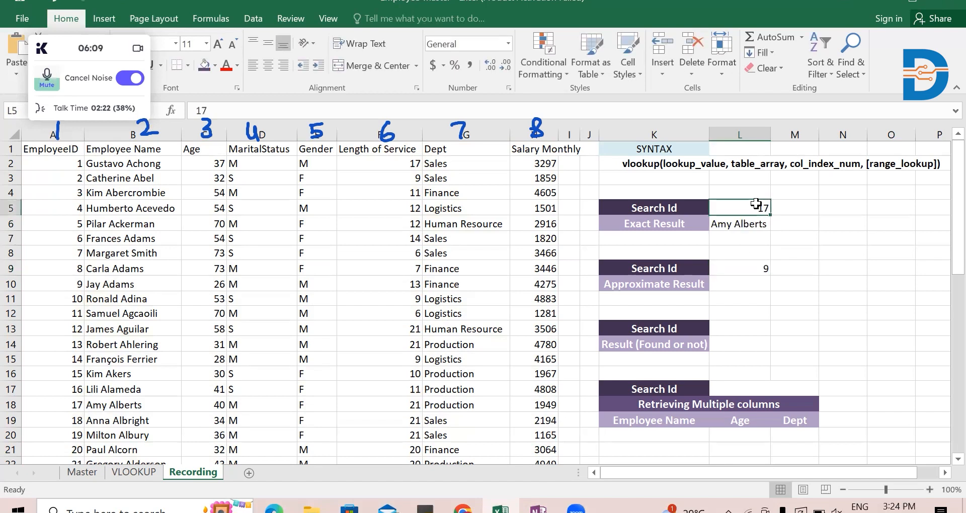
text(9.5)
key(Return)
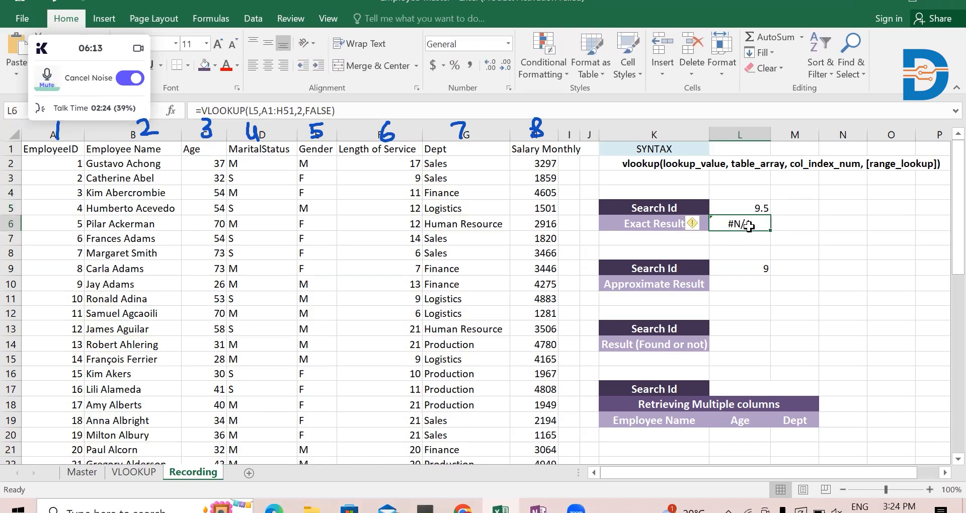
drag(66, 217, 79, 358)
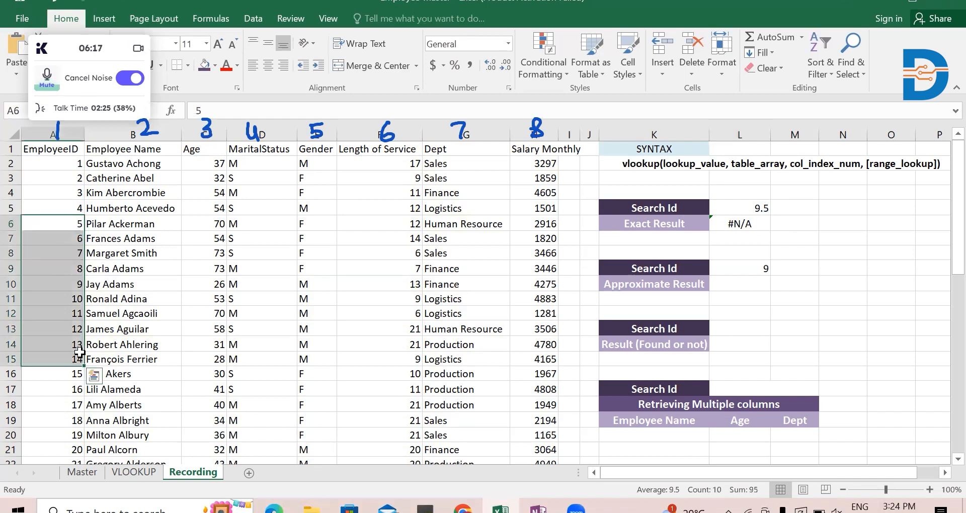
click(75, 284)
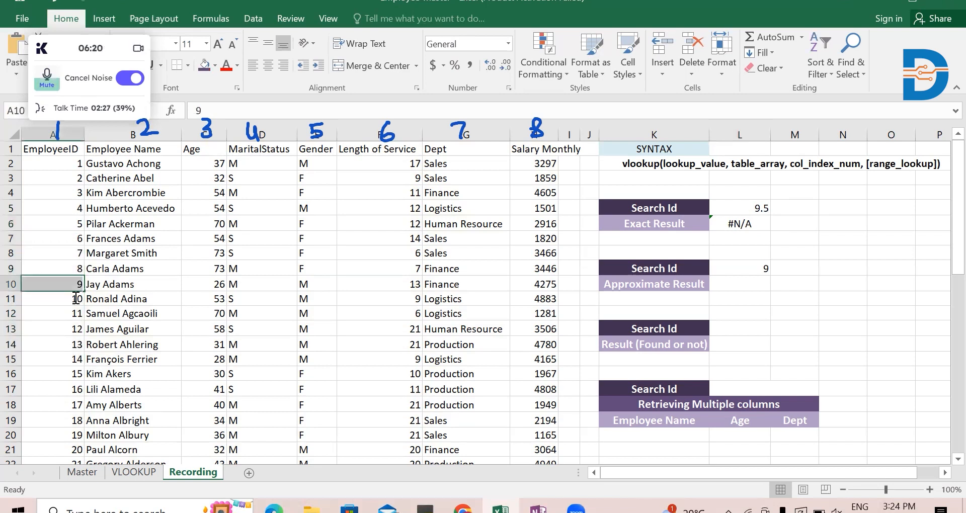
click(115, 308)
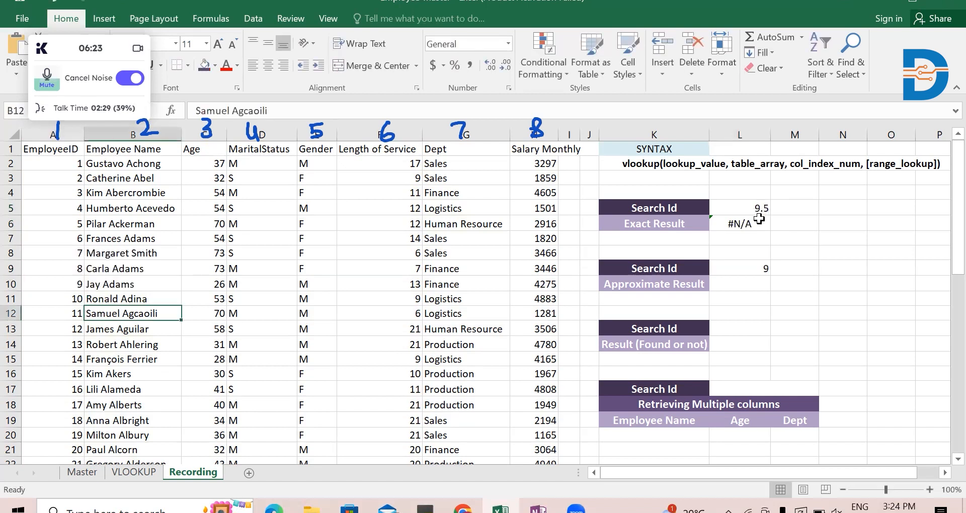
- Set the exact-match Search Id in L5 to 9
click(758, 218)
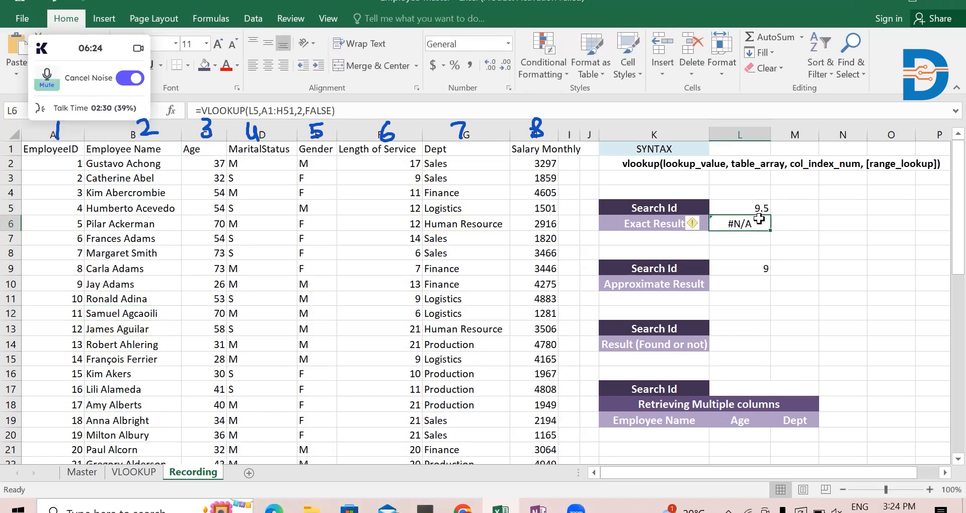
click(762, 279)
click(761, 207)
text(9)
key(Return)
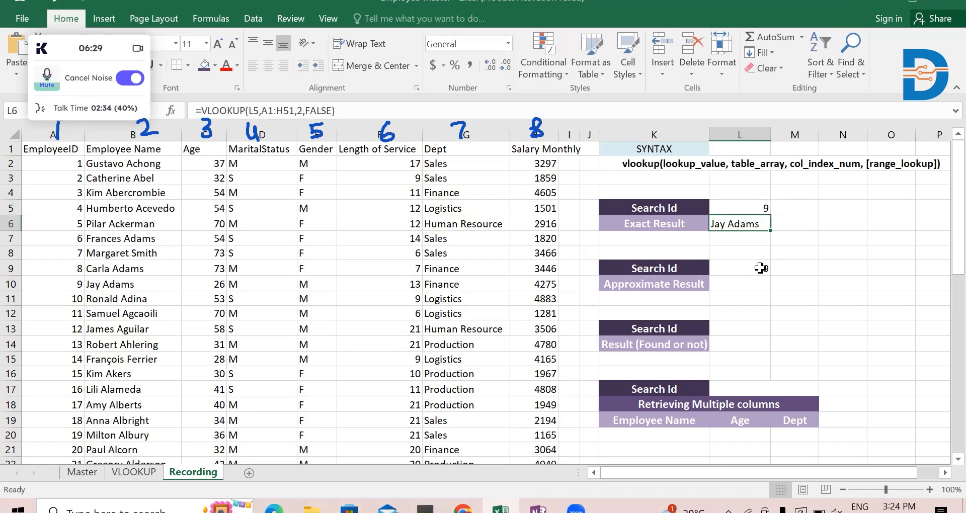
- Set the Search Id in L9 to 9.5 and copy the exact-result formula from L6 into L10
click(760, 268)
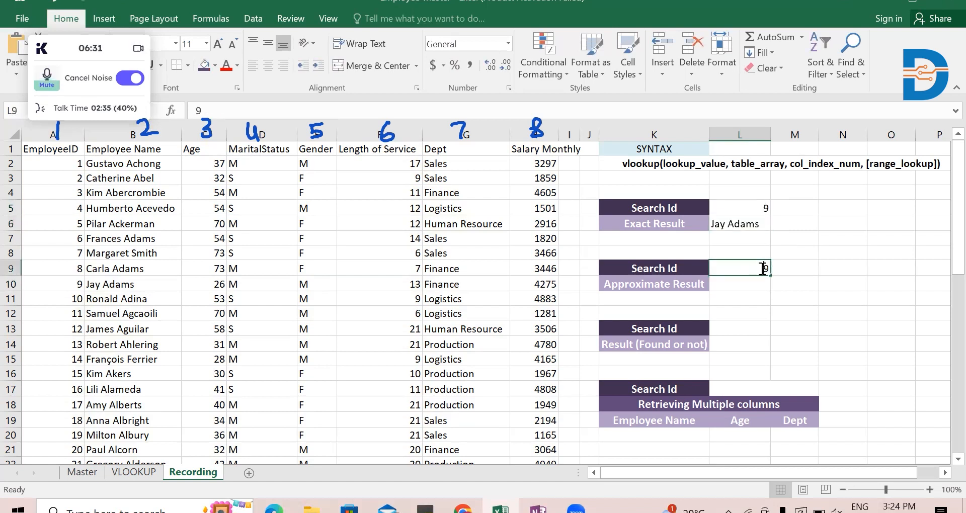
text(9.5)
click(747, 223)
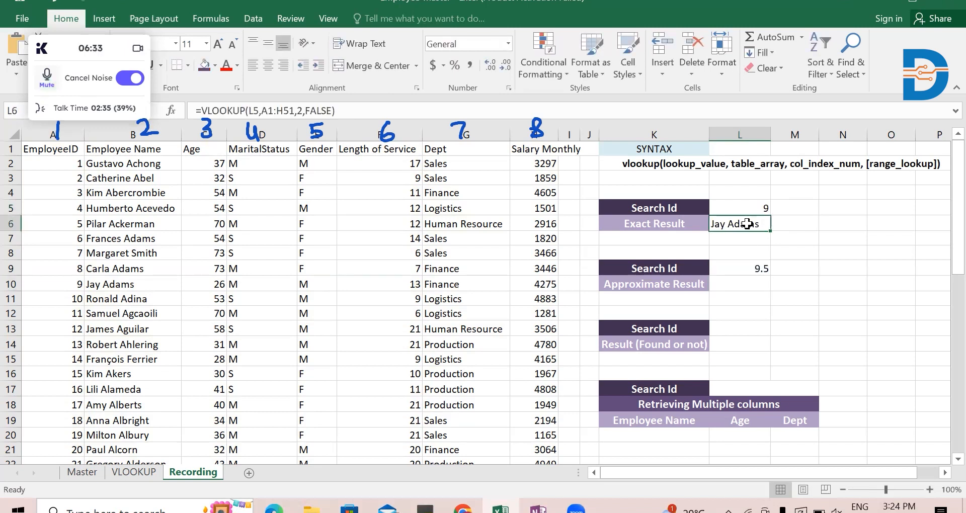
key(ctrl+c)
click(749, 285)
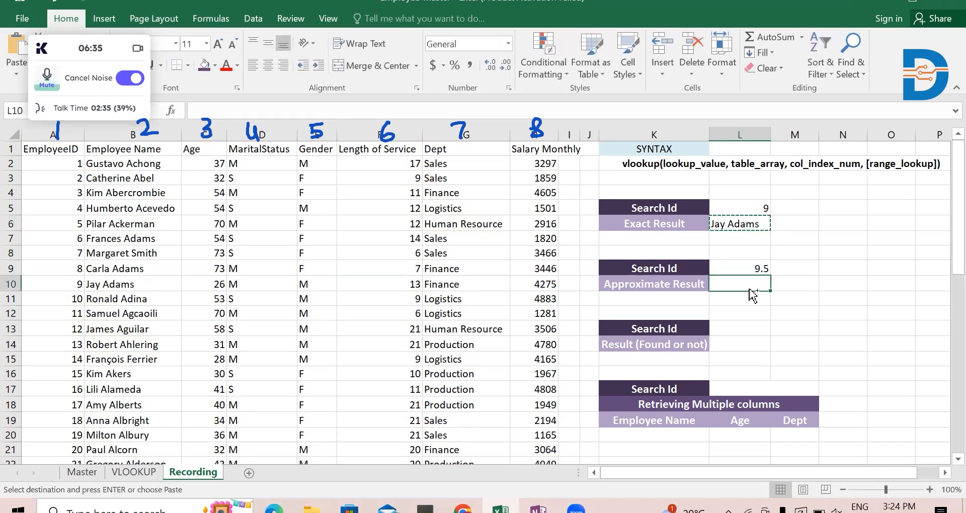
key(ctrl+v)
- Change the range_lookup argument of the VLOOKUP formula in L10 from FALSE to True for an approximate match
double_click(760, 284)
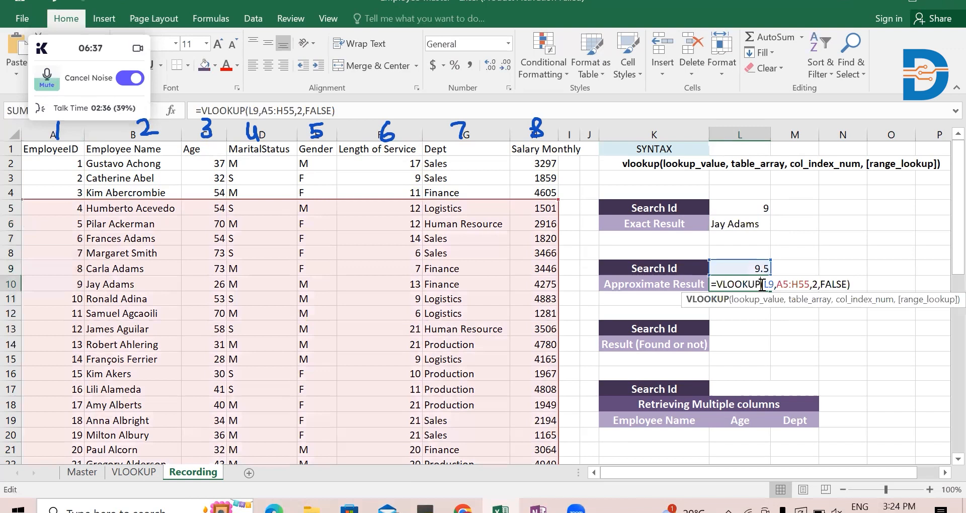
click(844, 284)
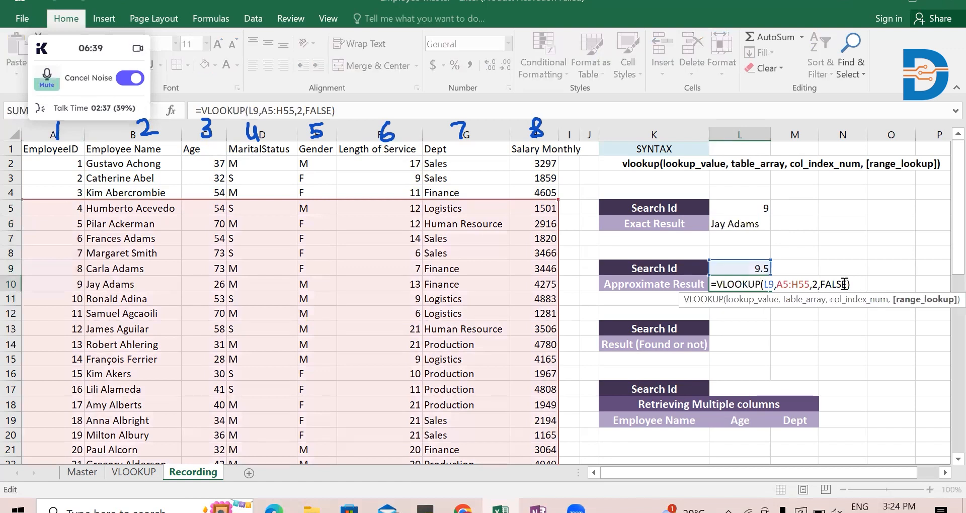
key(BackSpace)
key(BackSpace)
key(BackSpace)
key(BackSpace)
key(BackSpace)
text(Tr)
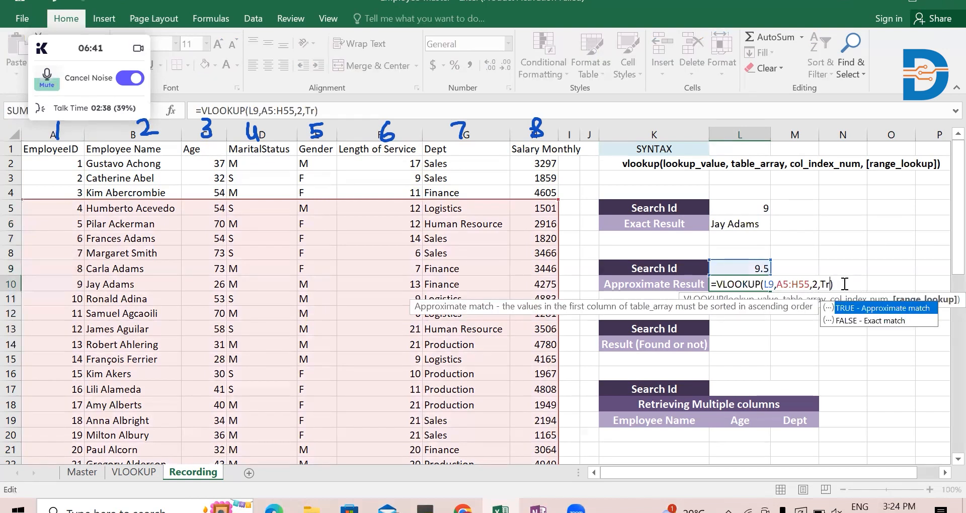
text(ue)
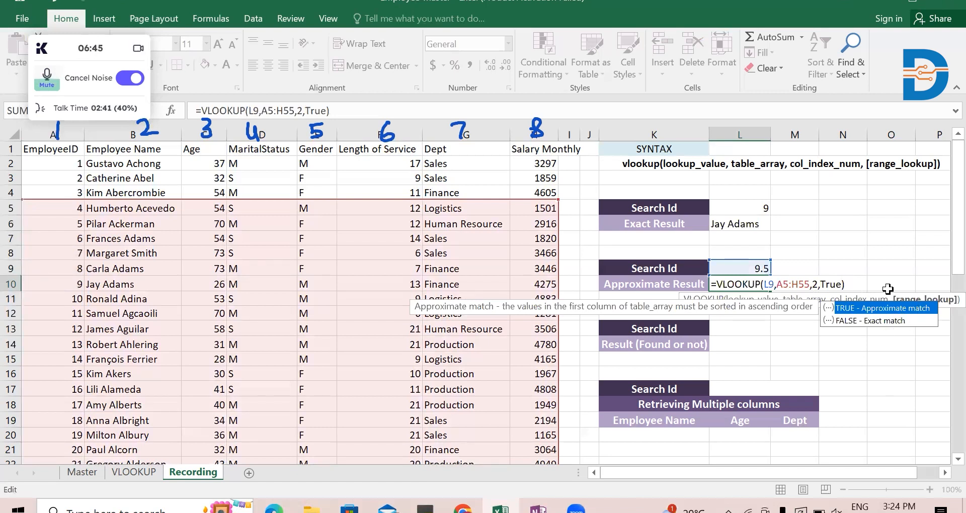
key(Return)
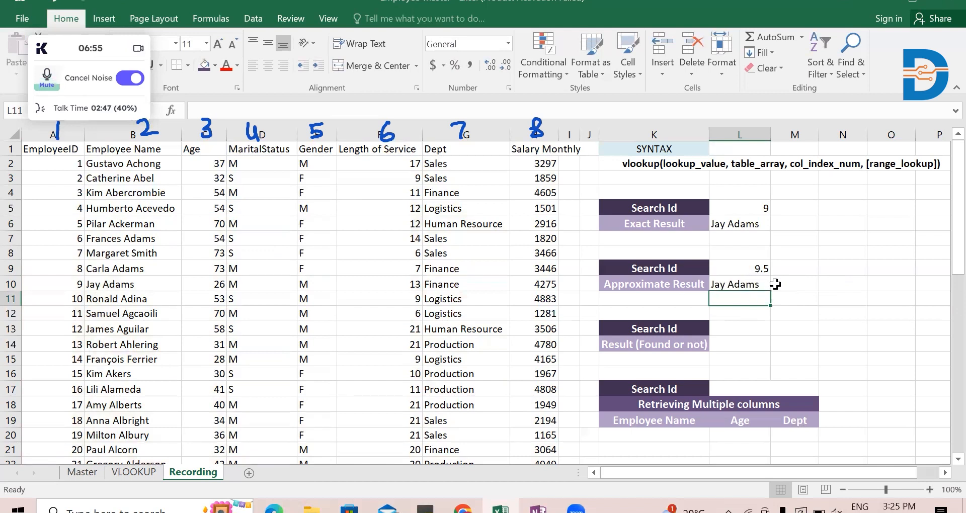
- Set the exact-match Search Id in L5 to 9.5 to compare the exact and approximate results
click(736, 324)
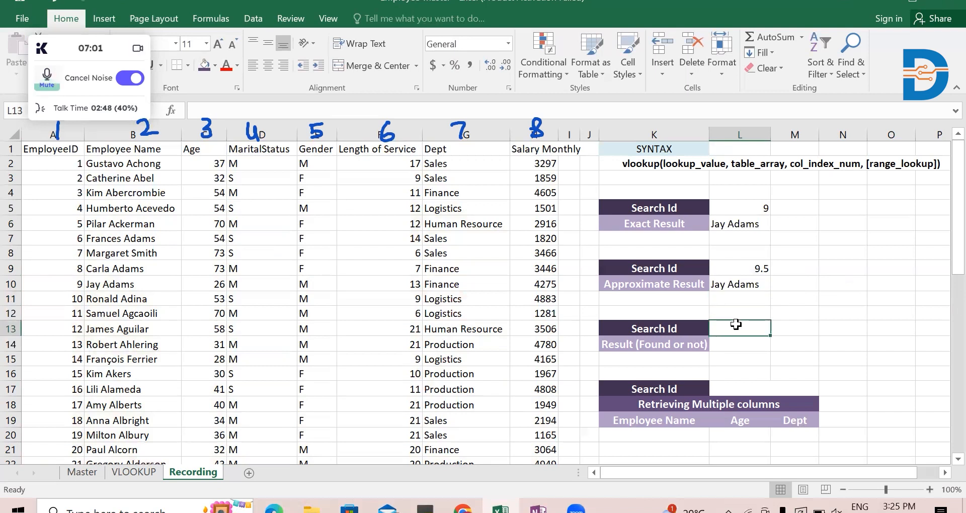
drag(743, 206, 759, 224)
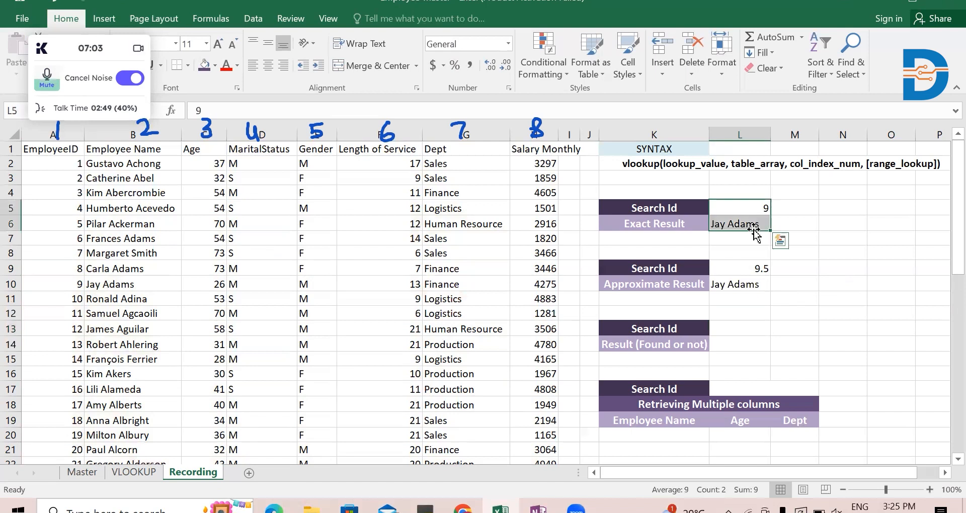
click(764, 208)
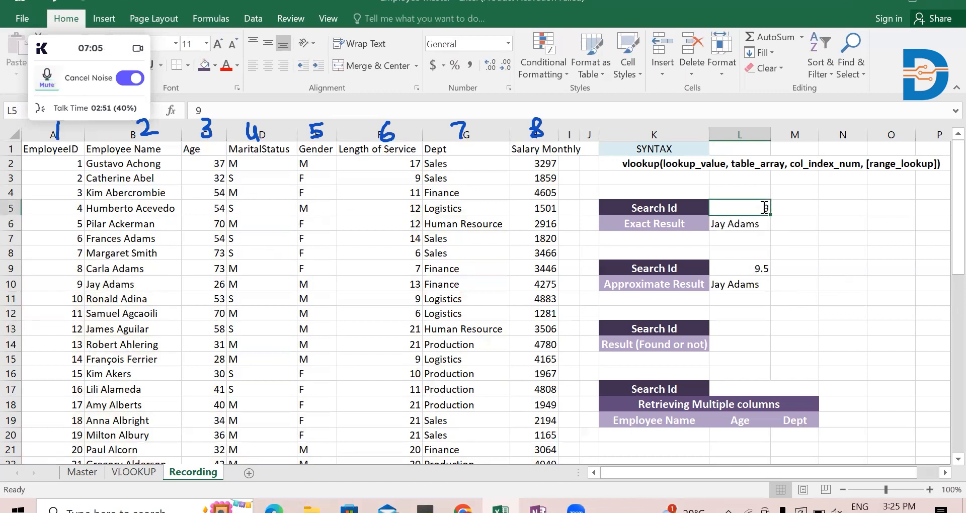
text(.5)
key(Return)
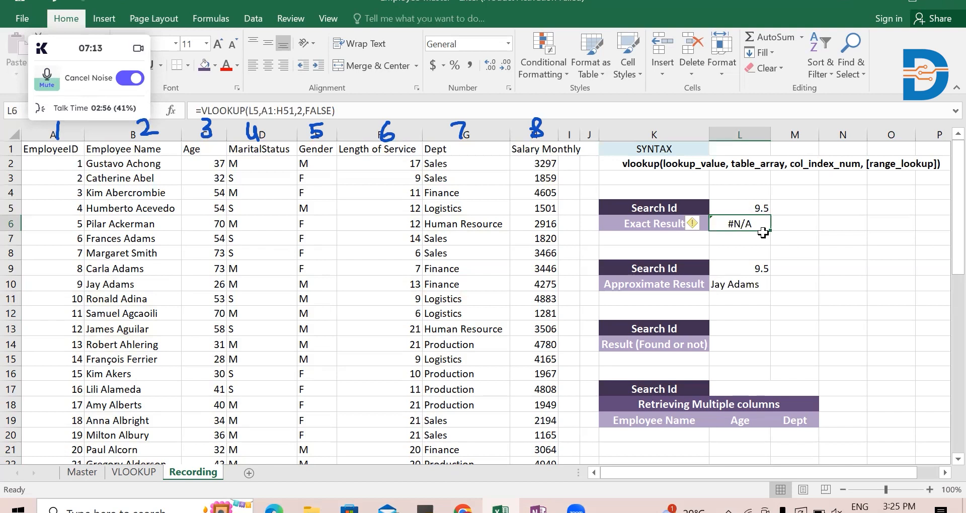
click(759, 208)
- Enter 9.5 as the Search Id in L13 for the found-or-not example
click(756, 327)
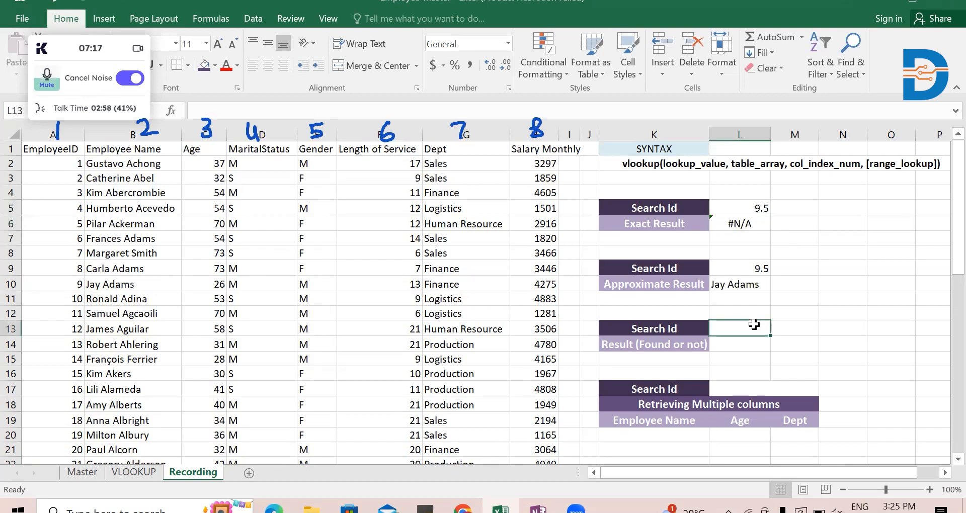
text(9.5)
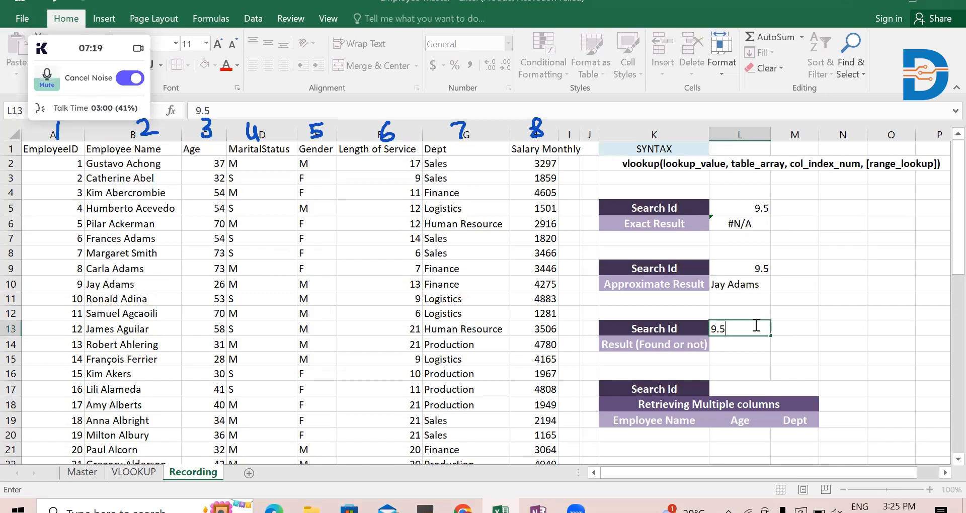
scroll(755, 326, down, 7)
click(753, 323)
scroll(753, 323, up, 7)
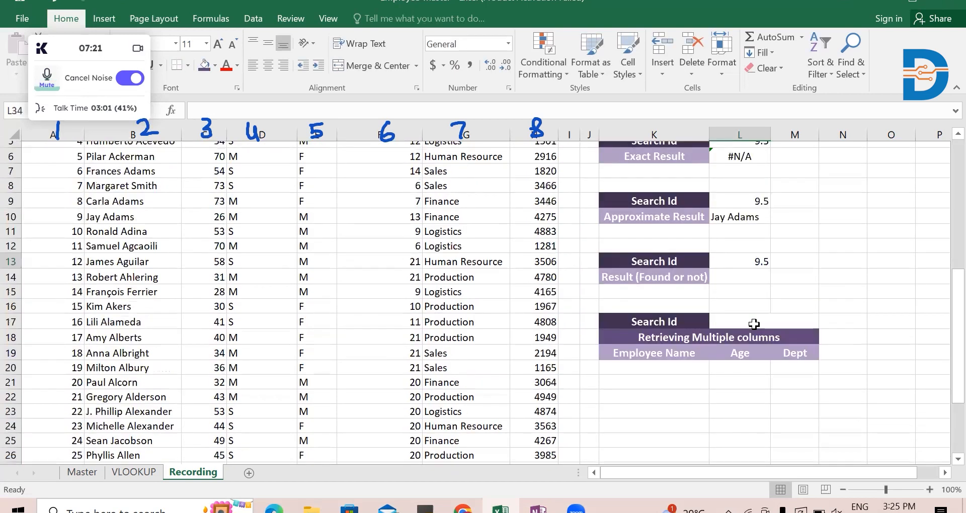
- Begin the Result (Found or not) formula in L14 with =if(isna(vlookup(
click(745, 343)
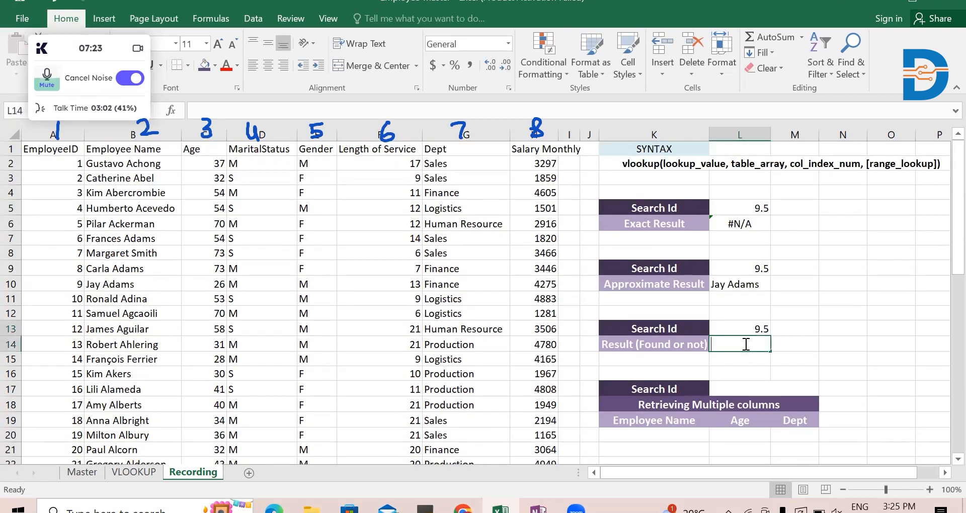
text(=if)
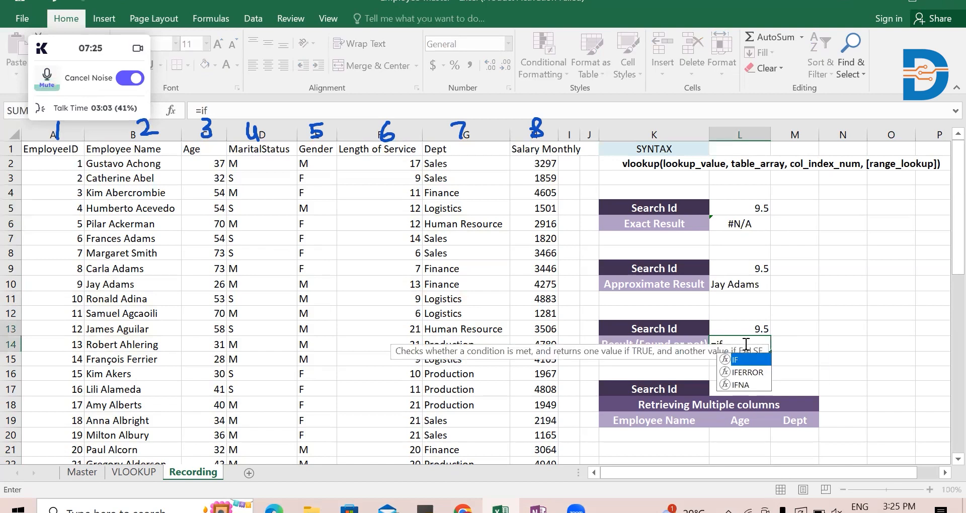
text((isn)
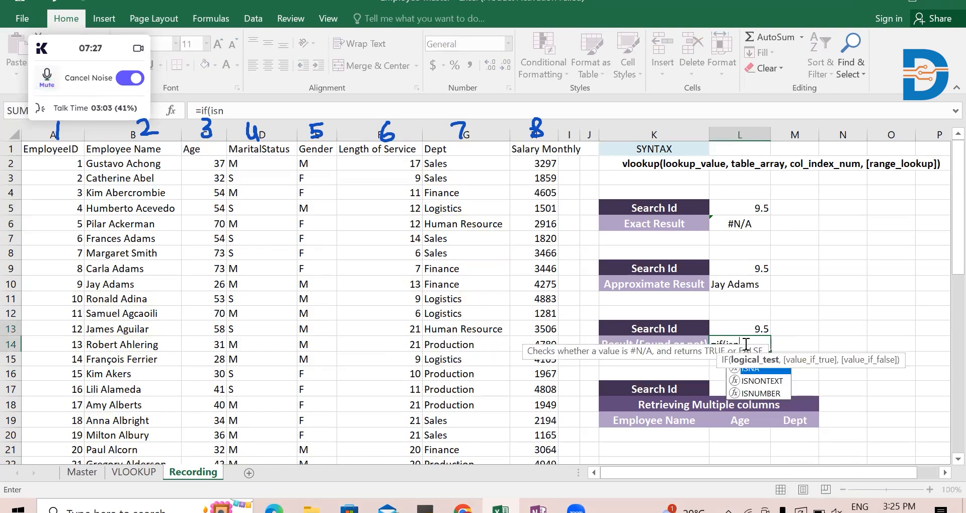
text(a()
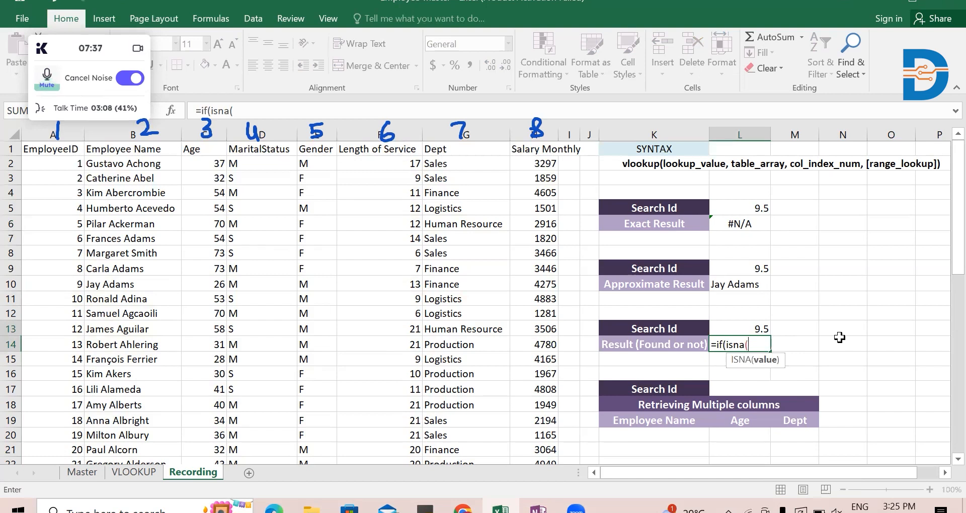
text(v)
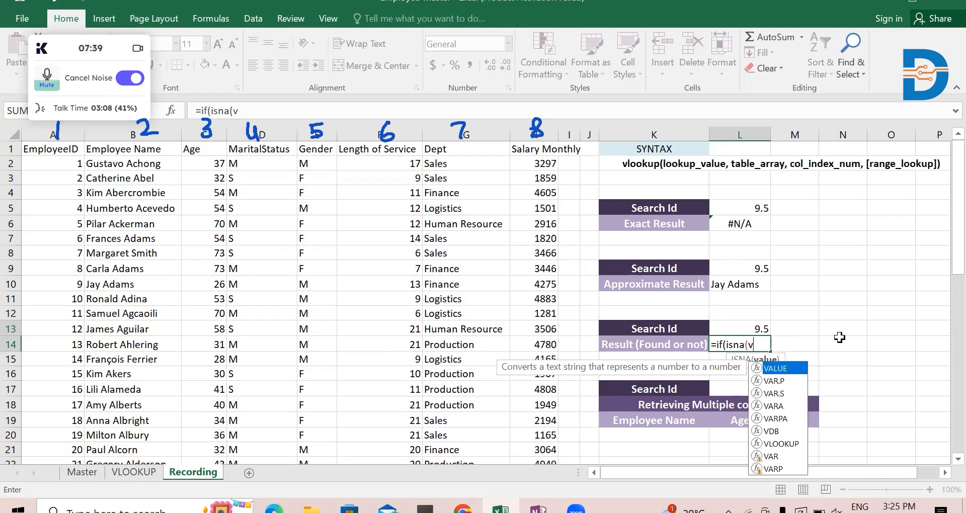
text(klo)
key(BackSpace)
key(BackSpace)
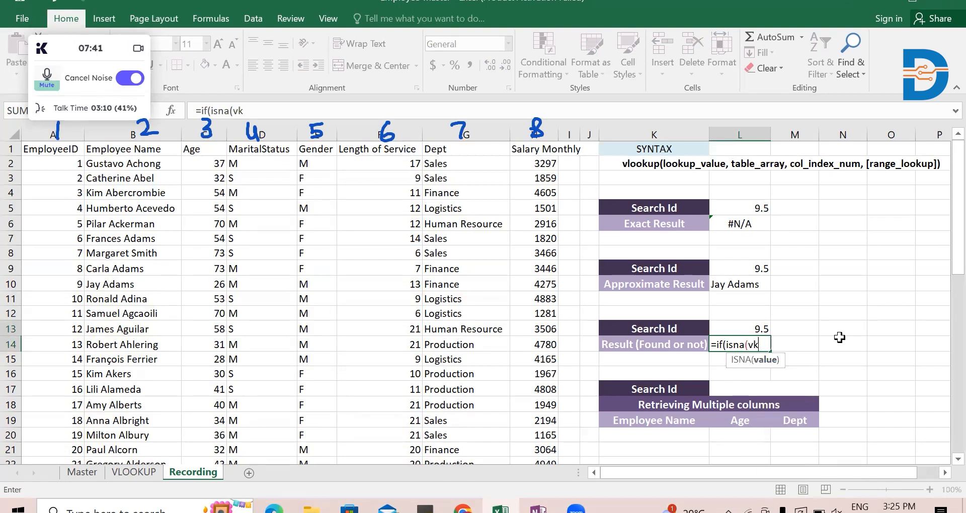
key(BackSpace)
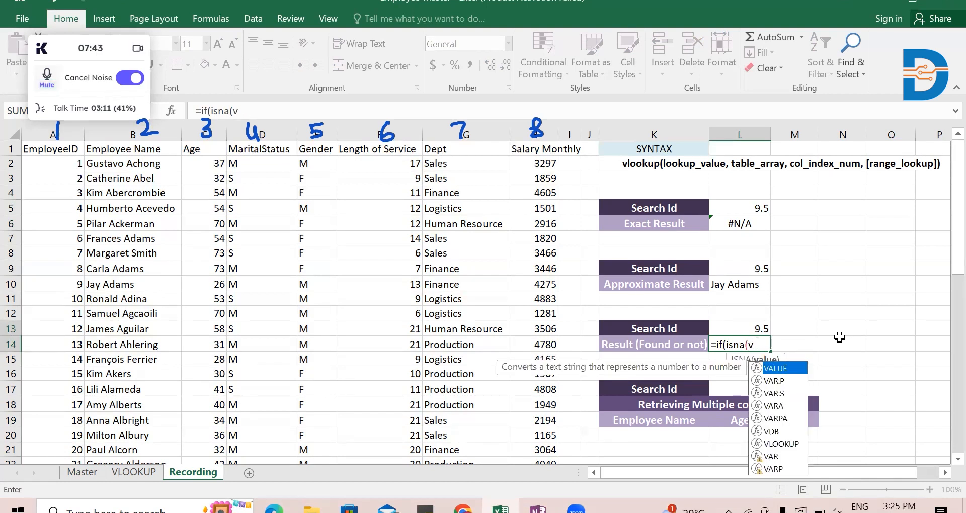
text(l)
key(BackSpace)
text(lookup()
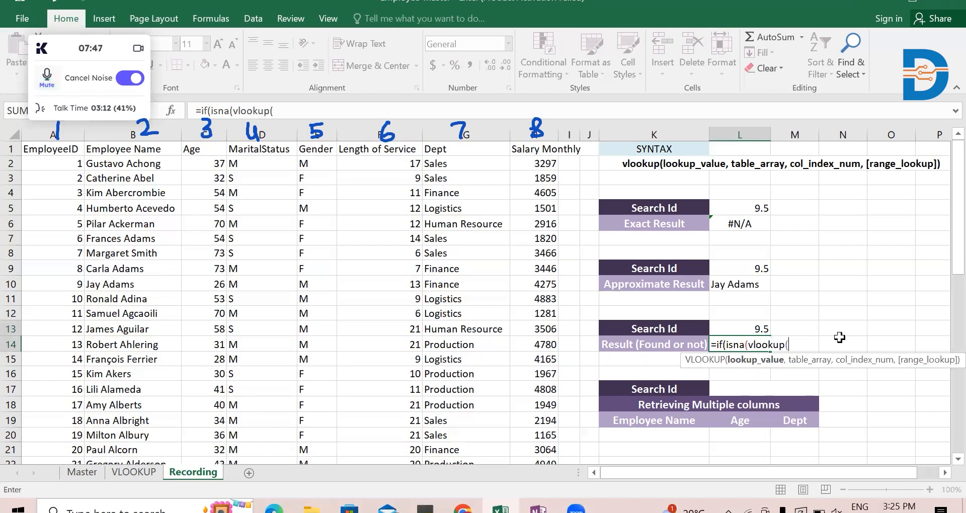
- Supply L13 as the lookup value and the whole employee table A1:H51 as the table array in the L14 formula
click(756, 326)
text(,)
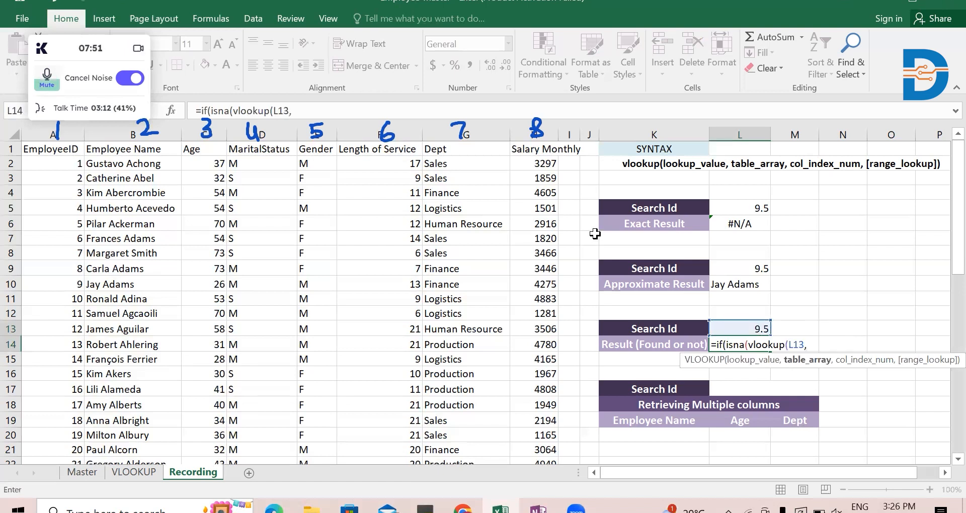
drag(66, 149, 547, 286)
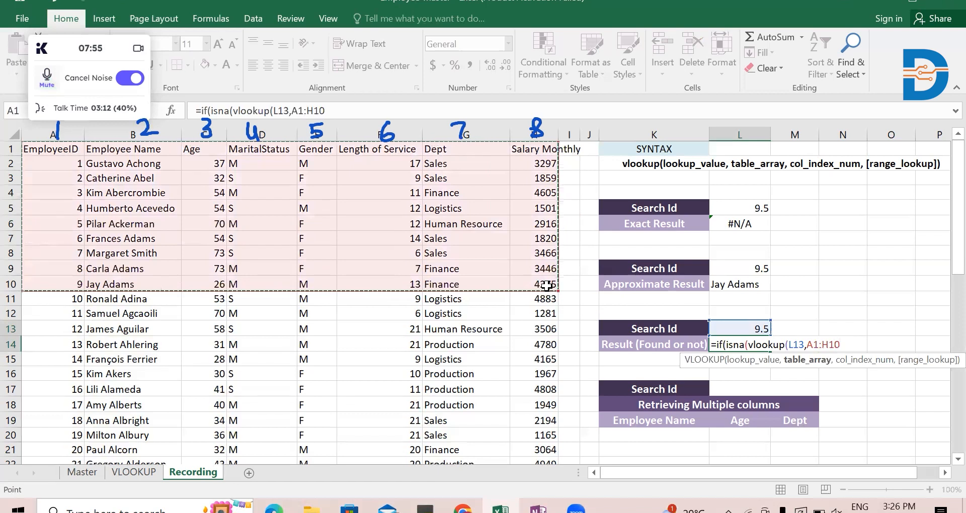
key(ctrl+shift+Down)
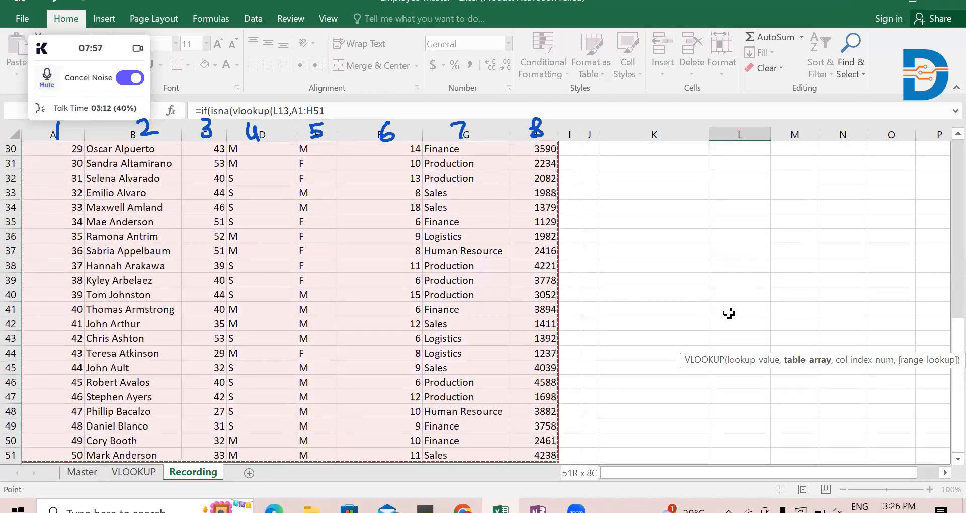
scroll(729, 314, up, 10)
text(,)
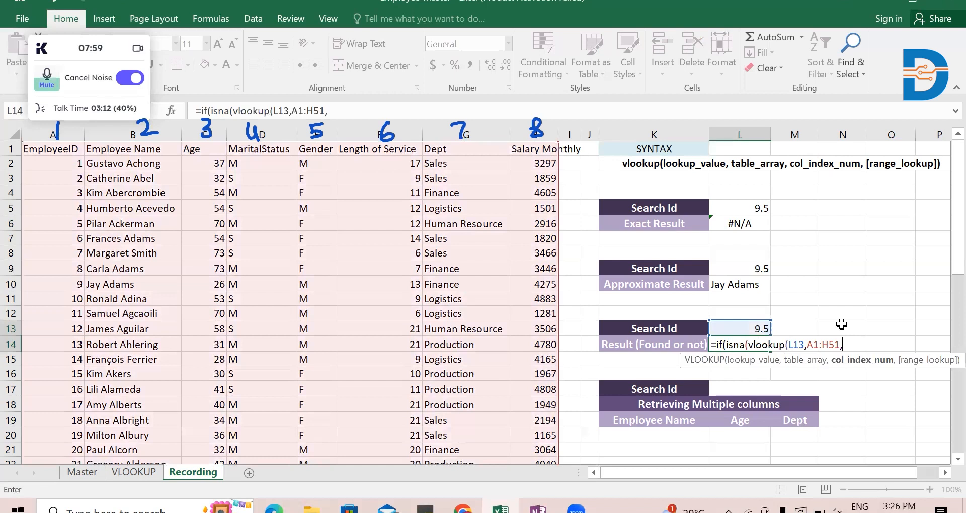
- Complete the VLOOKUP inside ISNA in L14 with column index 2, False for exact match, and its closing parenthesis
text(2,)
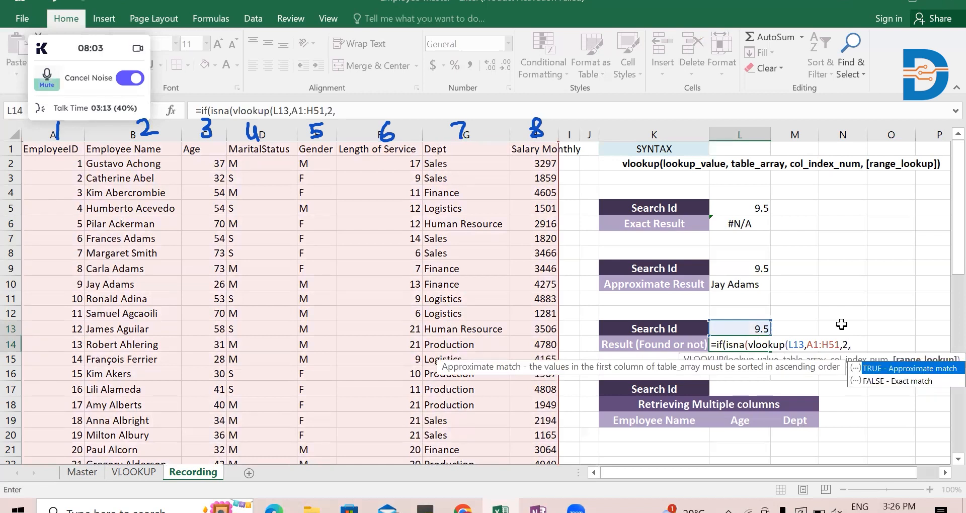
text(Fasle)
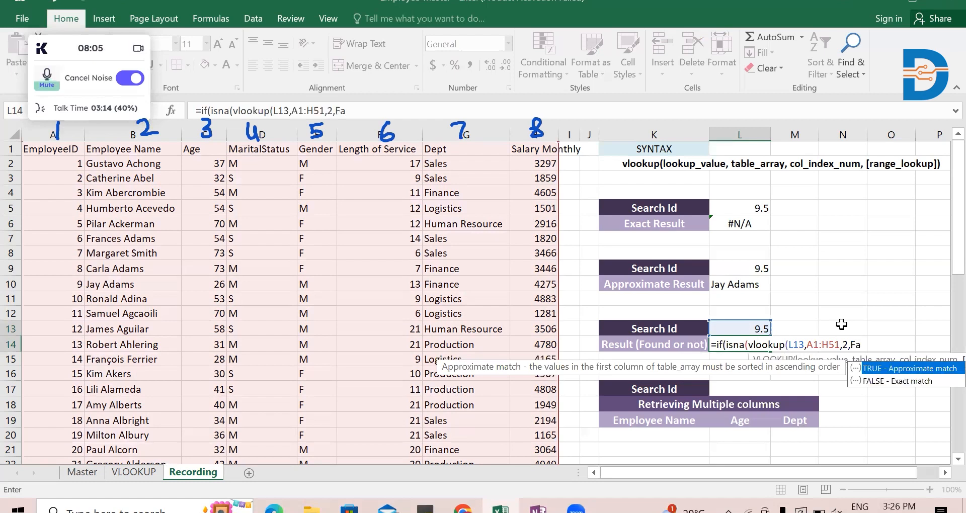
key(BackSpace)
key(BackSpace)
key(BackSpace)
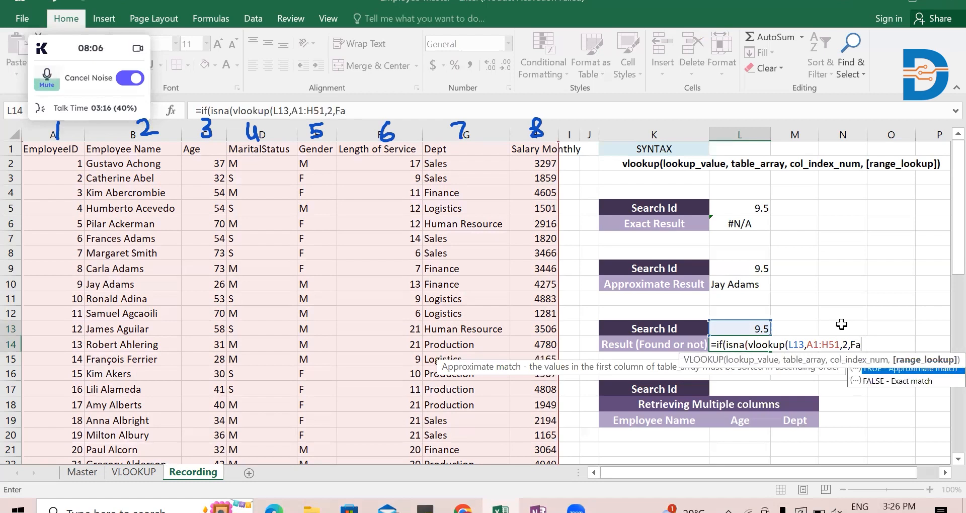
text(lse)
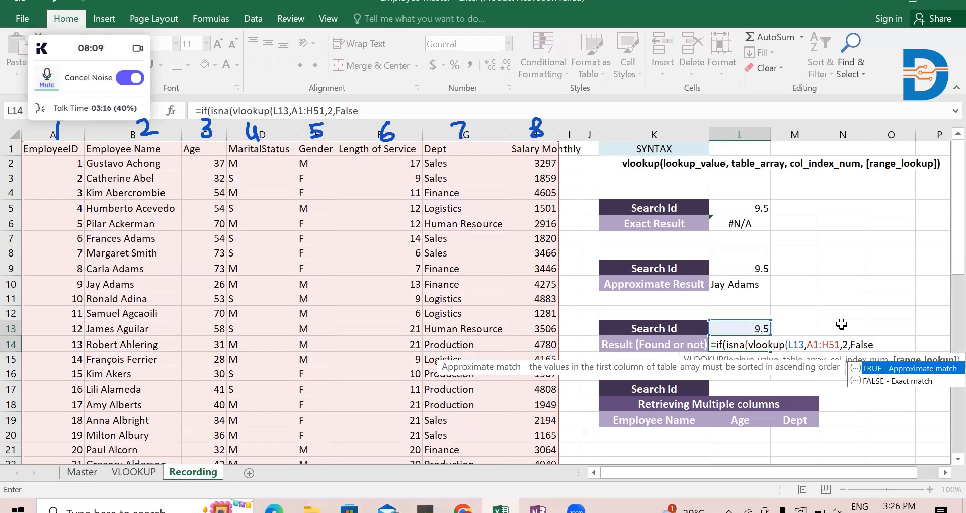
text())
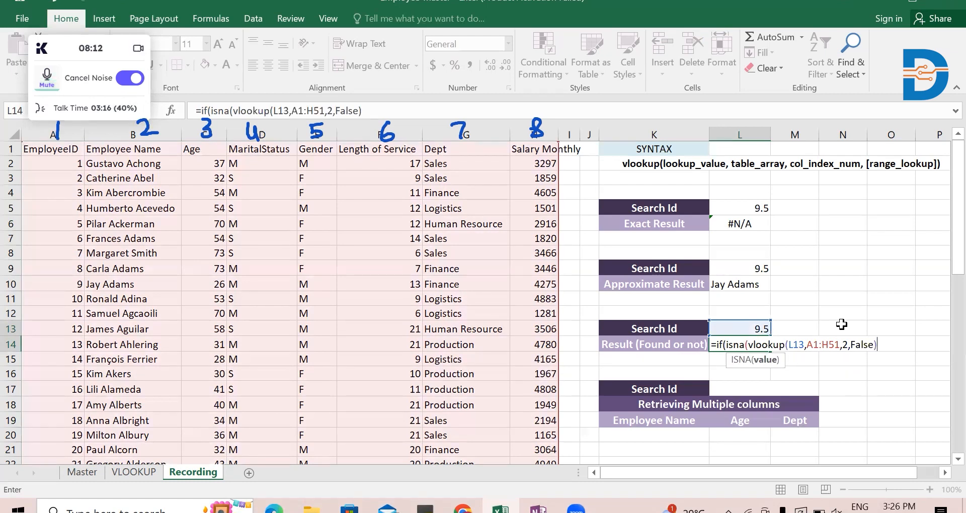
- Add "Not Found" to the L14 formula as the text returned when the lookup gives #N/A
text(,)
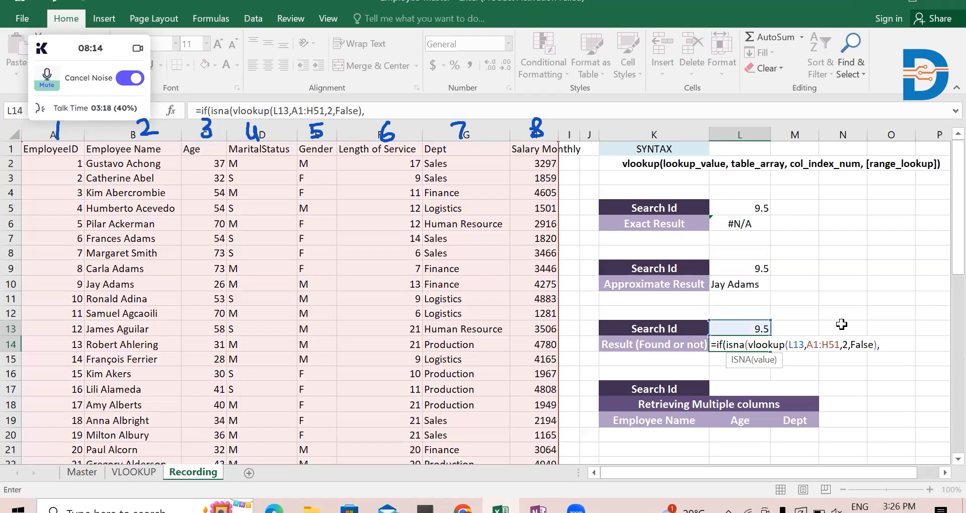
text("")
key(Return)
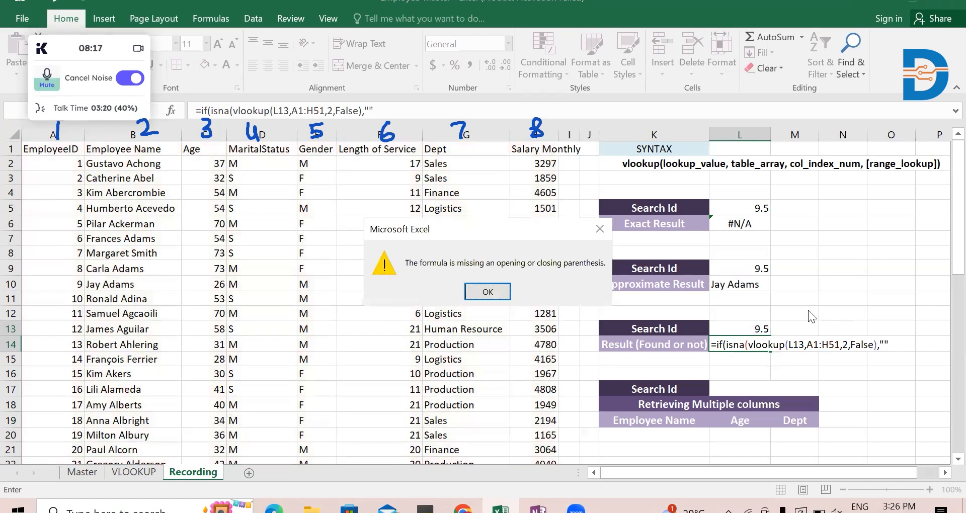
click(598, 230)
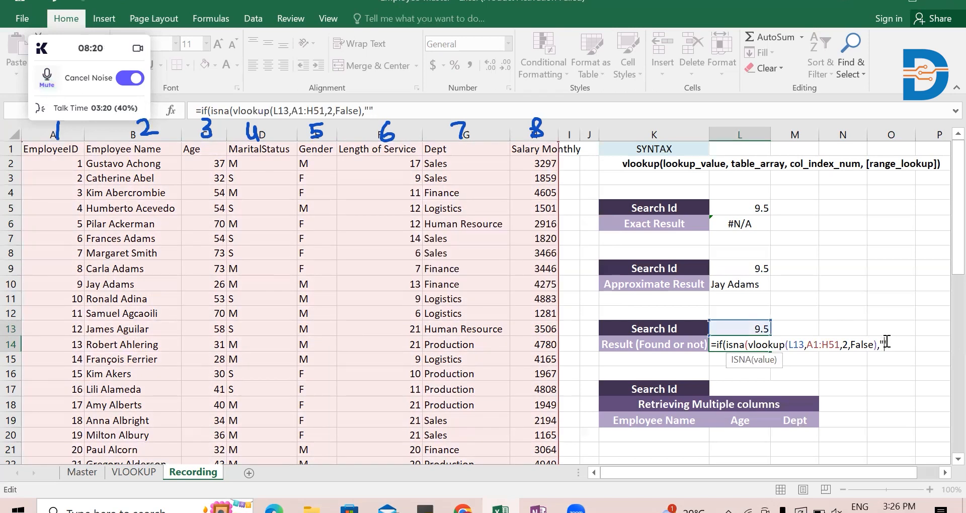
text(Not )
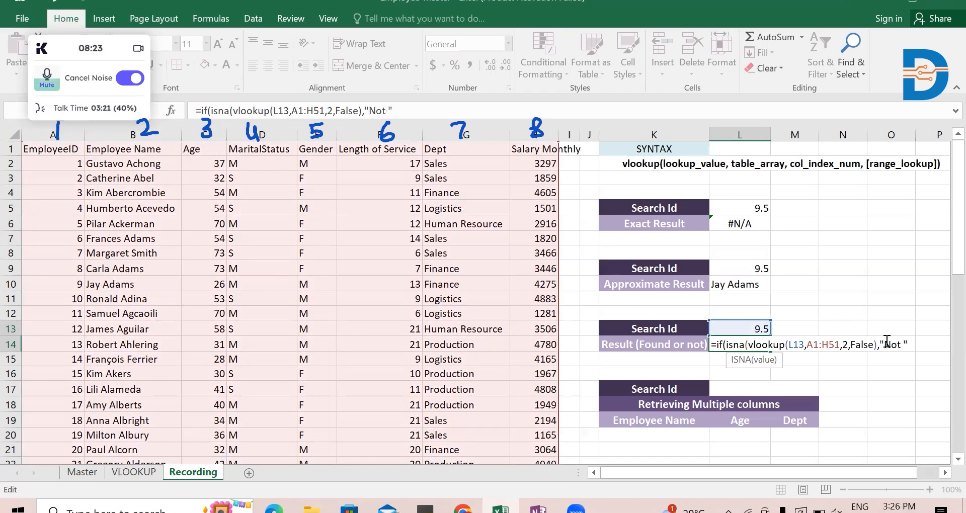
text(Found)
key(Right)
text(,)
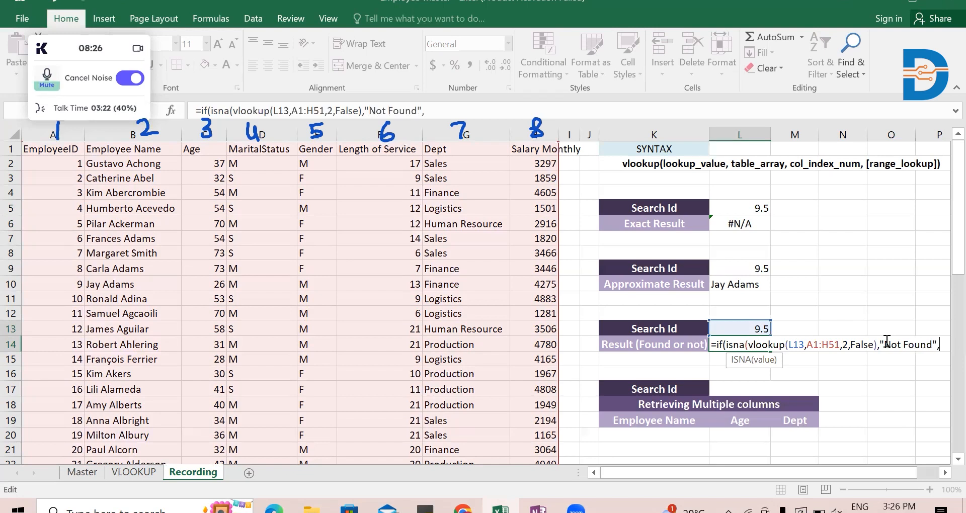
- Add a second vlookup as the value-if-false part of the L14 formula, reusing the copied arguments (L13,A1:H51,2,False)
text( (vloo))
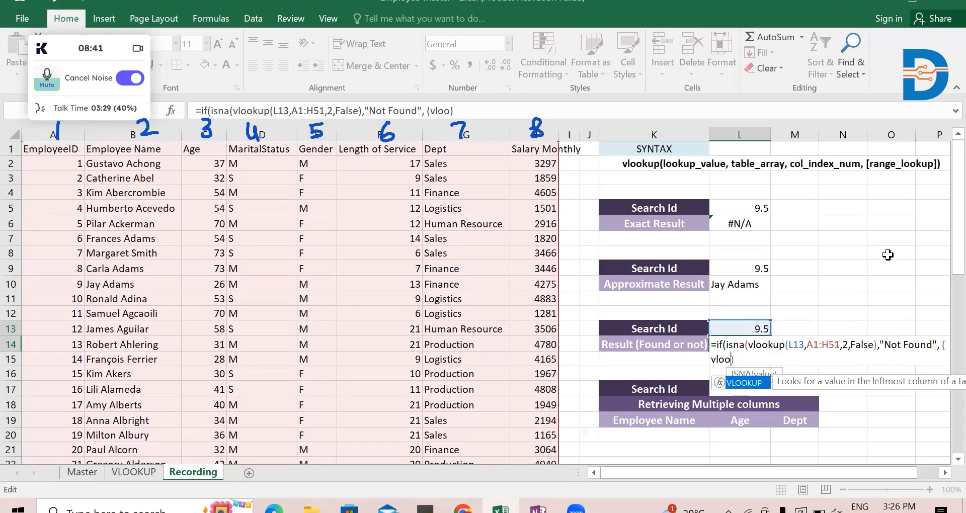
text(kup)
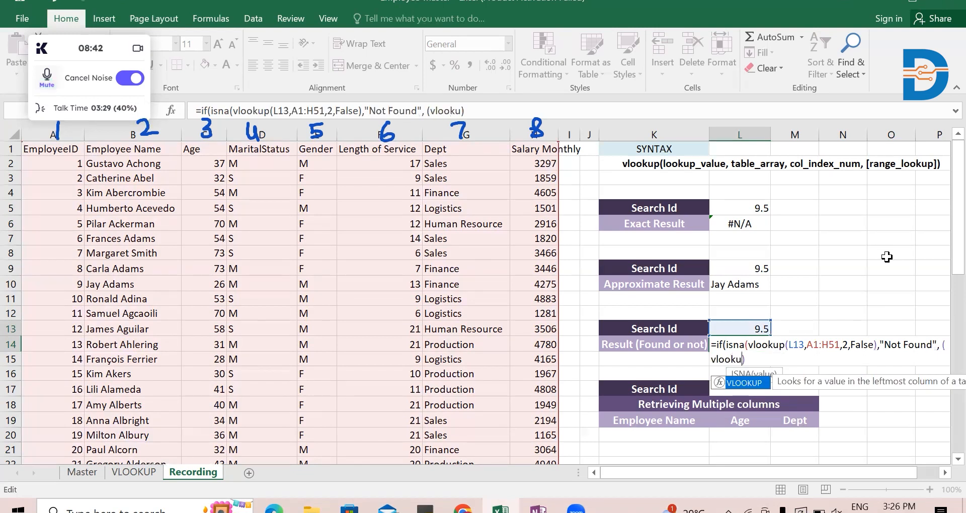
drag(786, 344, 880, 339)
key(ctrl+c)
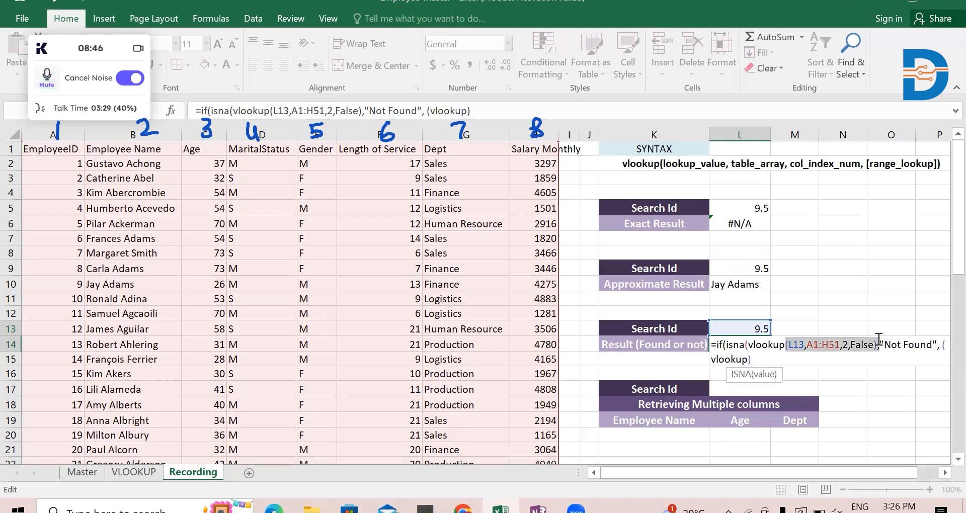
click(748, 359)
key(ctrl+v)
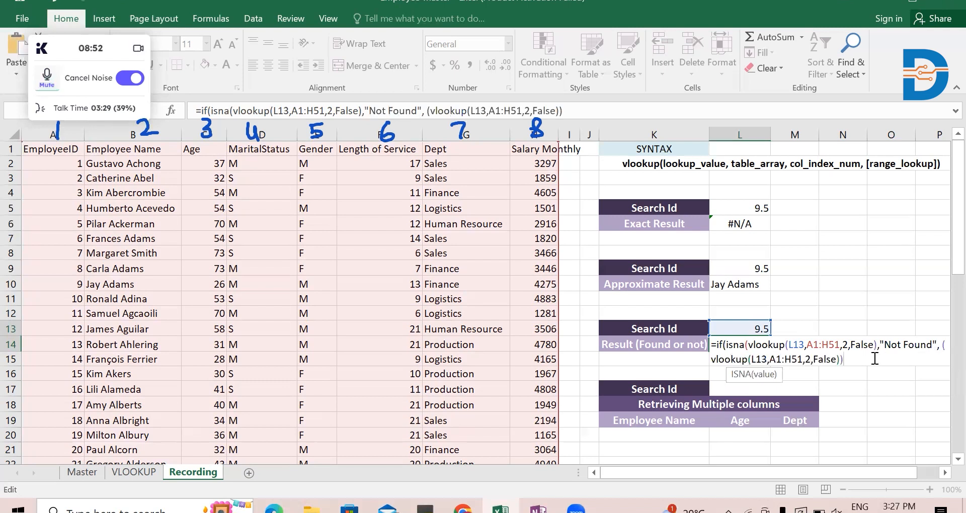
- Try to commit the L14 formula, adding one more closing parenthesis at its end
key(Return)
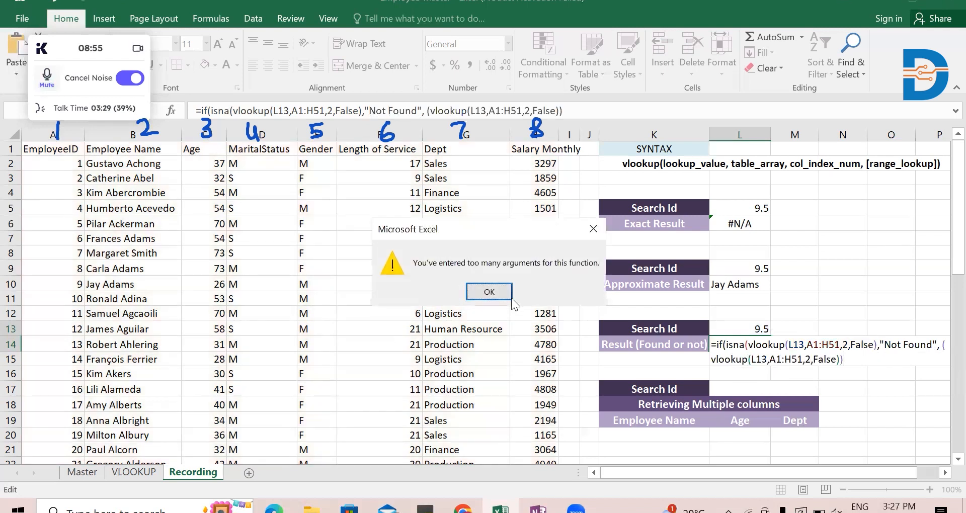
key(Return)
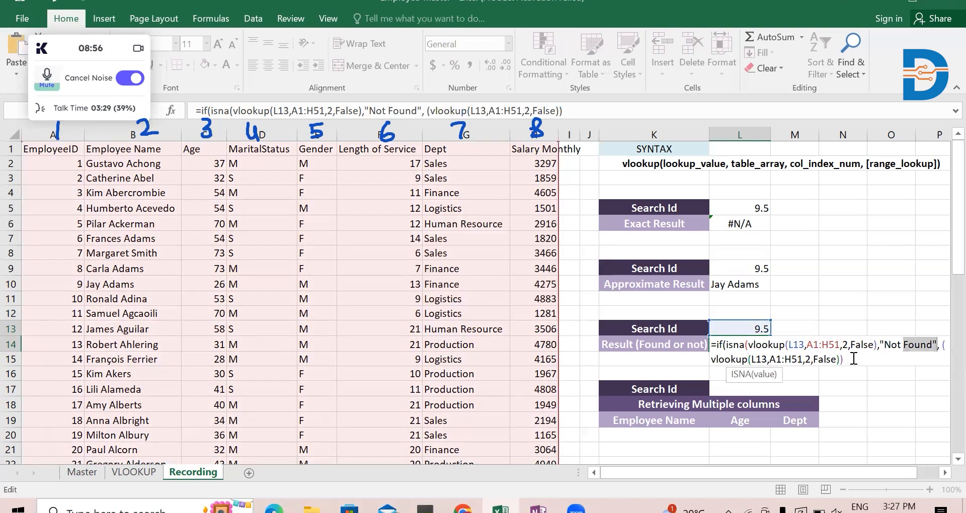
click(861, 357)
text())
key(Return)
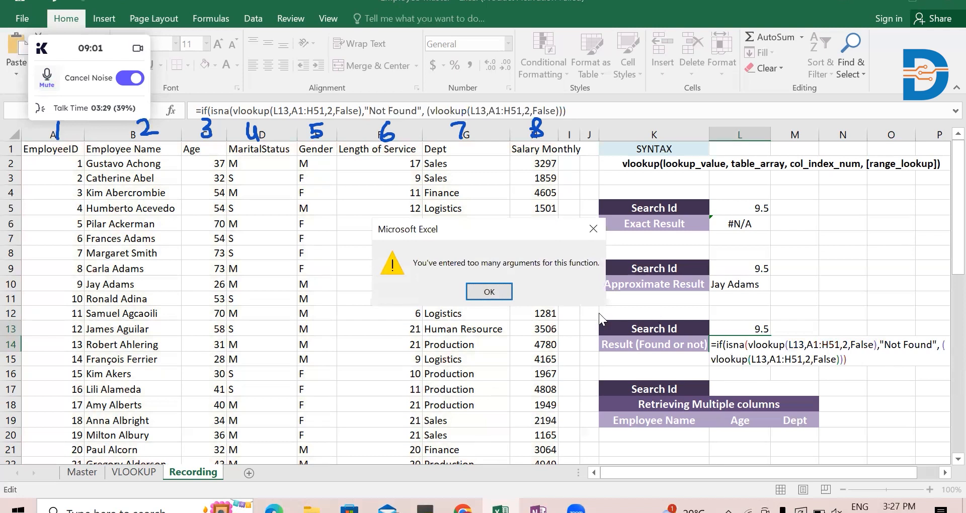
click(511, 288)
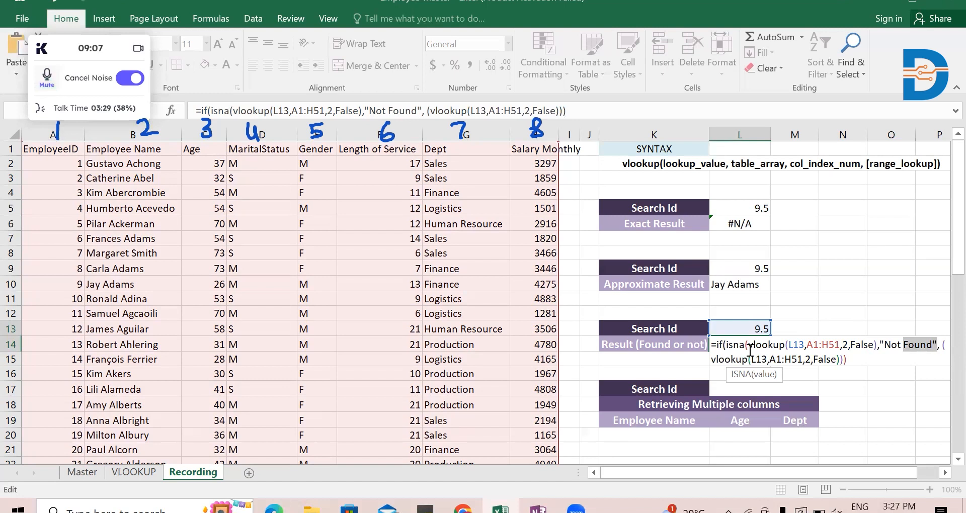
- Close ISNA with a parenthesis before "Not Found" in L14, remove the last closing parenthesis, and commit the formula, accepting Excel's proposed correction
click(878, 347)
text())
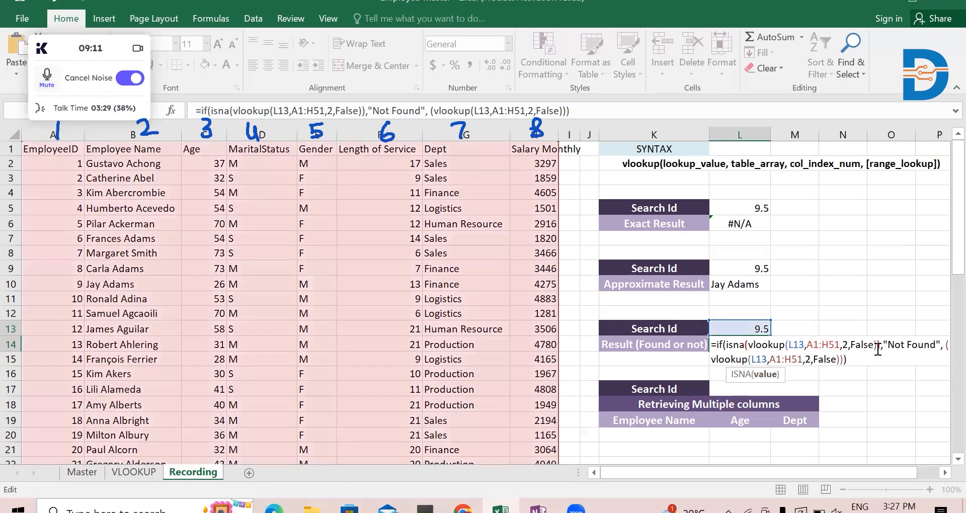
click(839, 352)
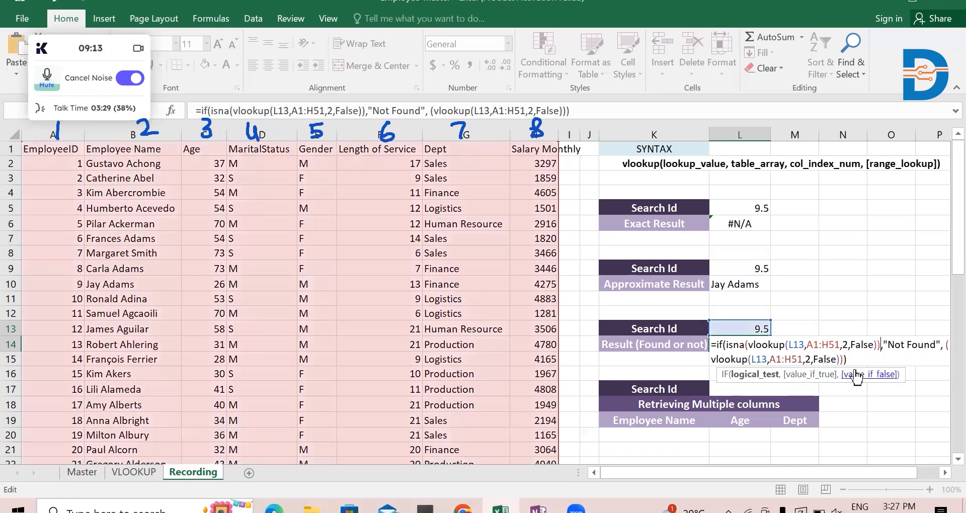
click(854, 358)
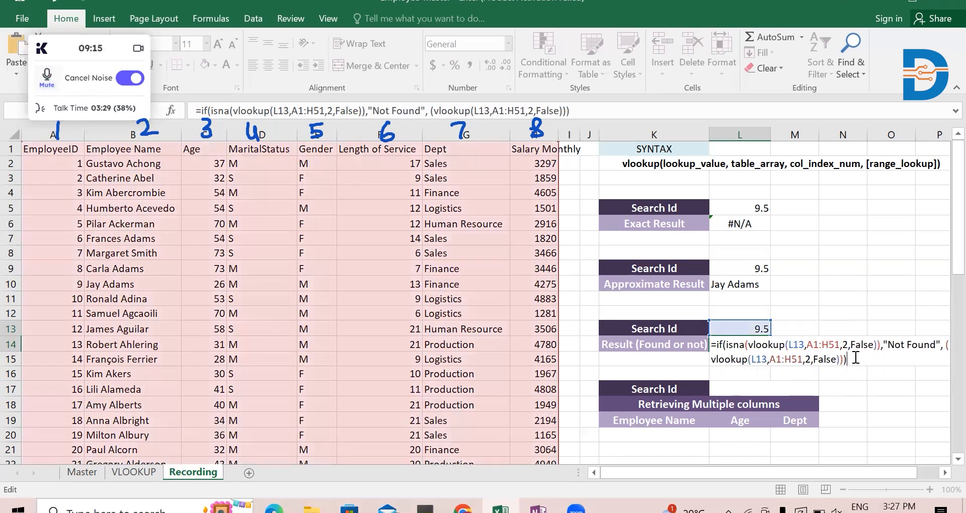
key(BackSpace)
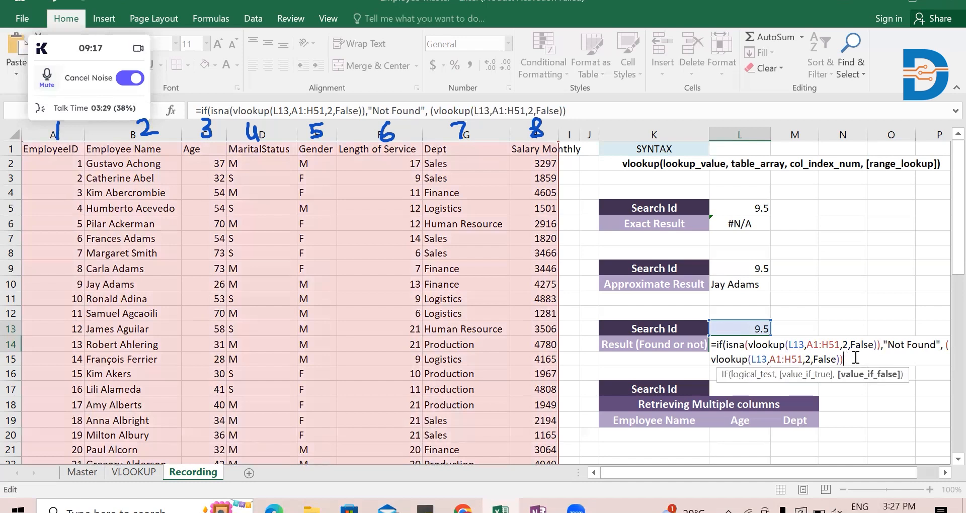
key(Return)
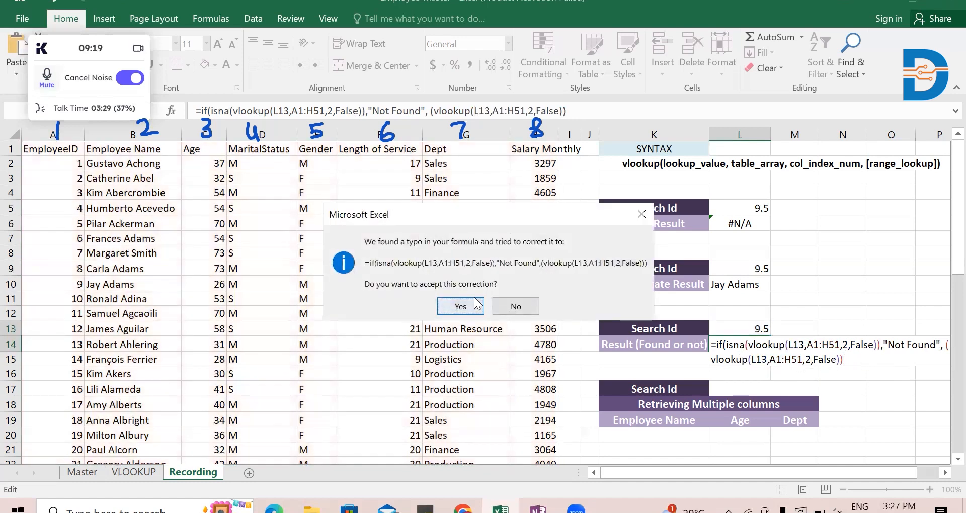
click(460, 306)
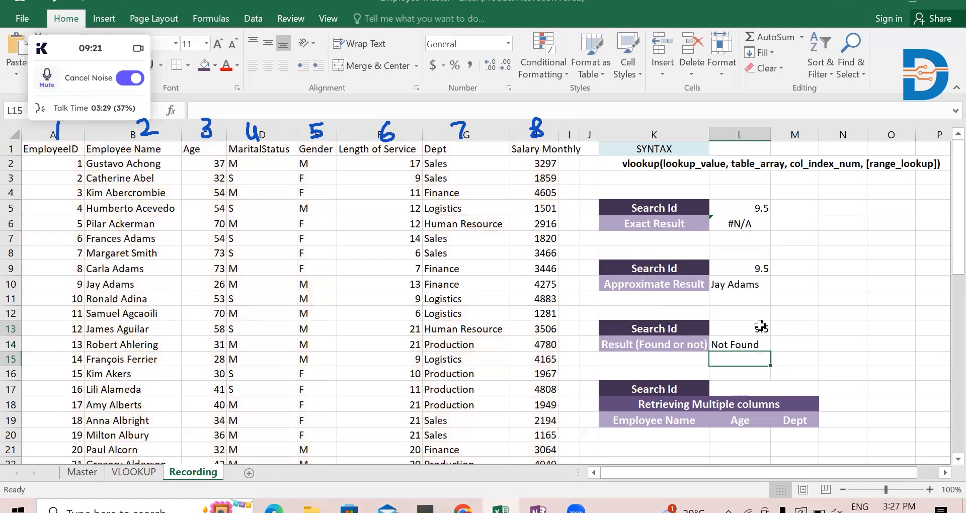
- Test the found-or-not formula by entering Search Id 8 and then 8,6 in L13
click(761, 328)
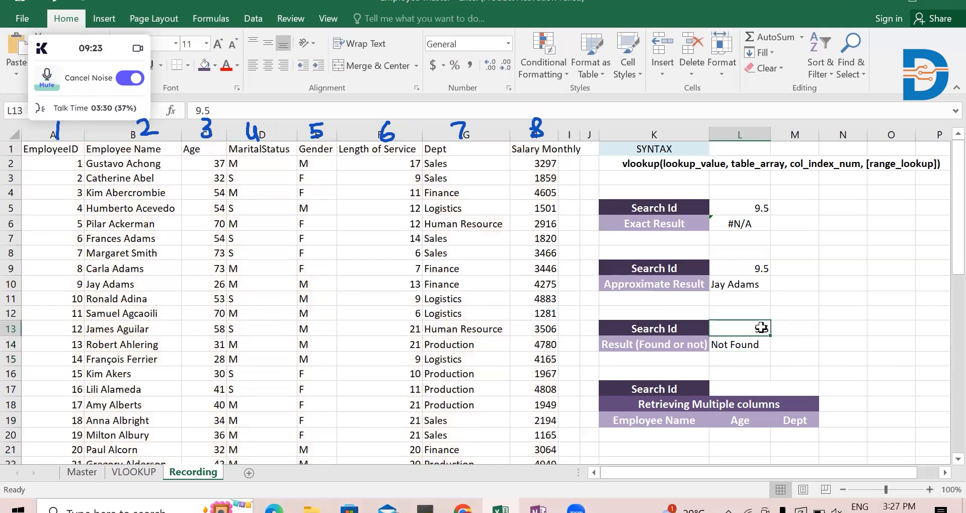
text(8)
key(Return)
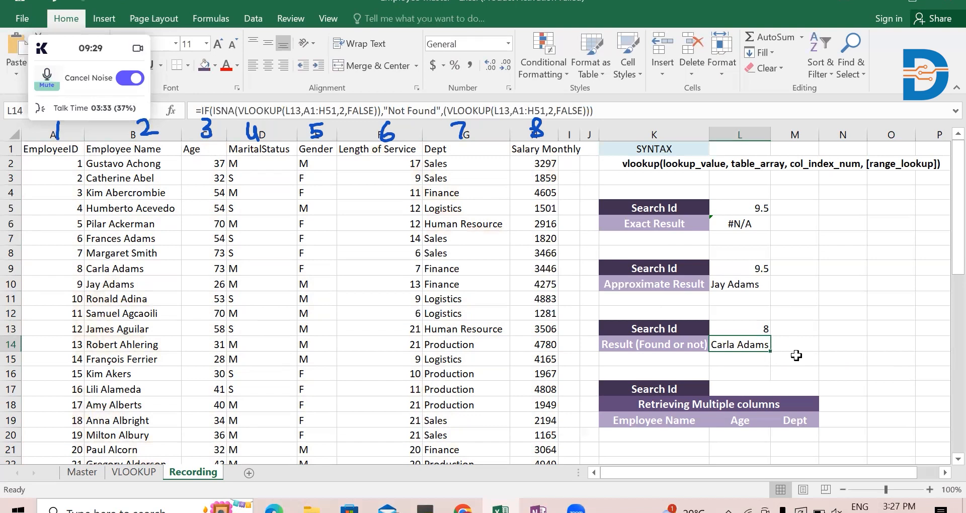
click(762, 329)
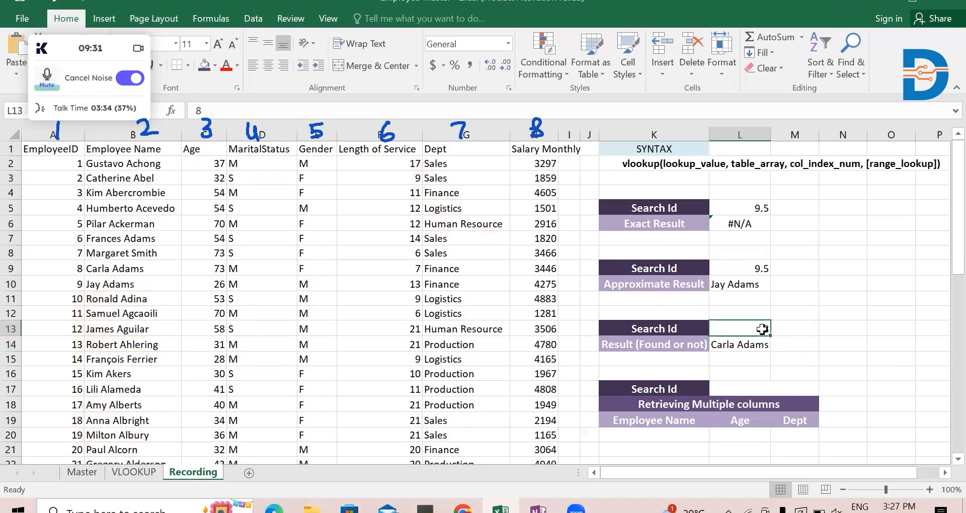
text(8,)
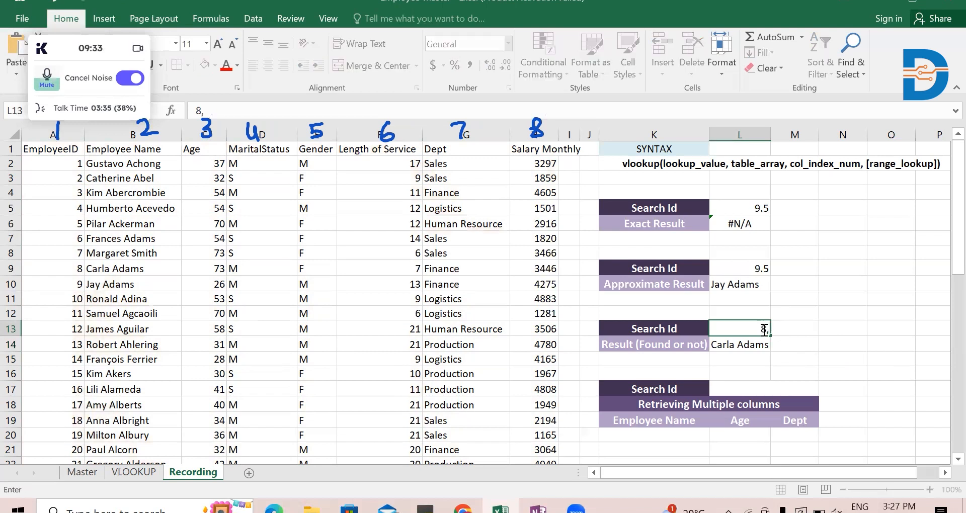
text(6)
key(Return)
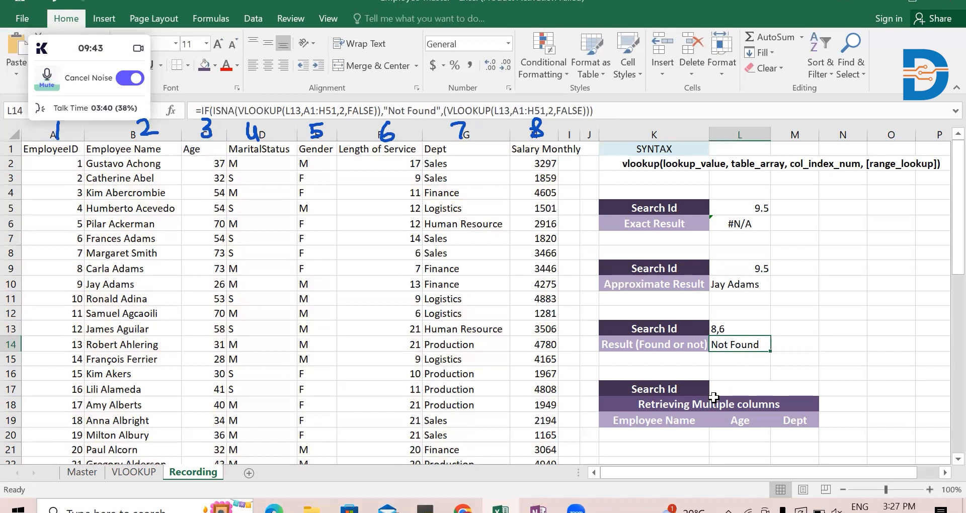
- Enter 8 as the Search Id in L17 for the Retrieving Multiple columns example and select the Employee Name result cell K20
scroll(714, 397, down, 1)
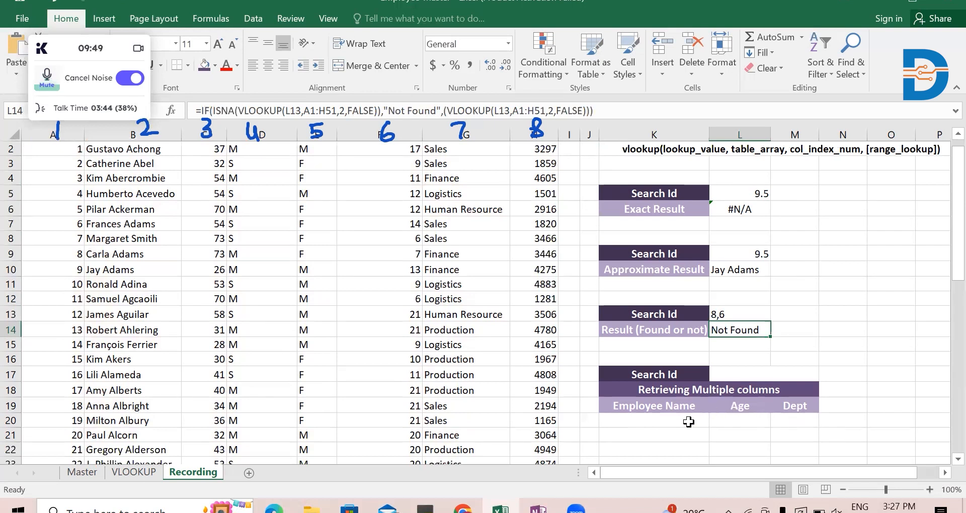
click(749, 373)
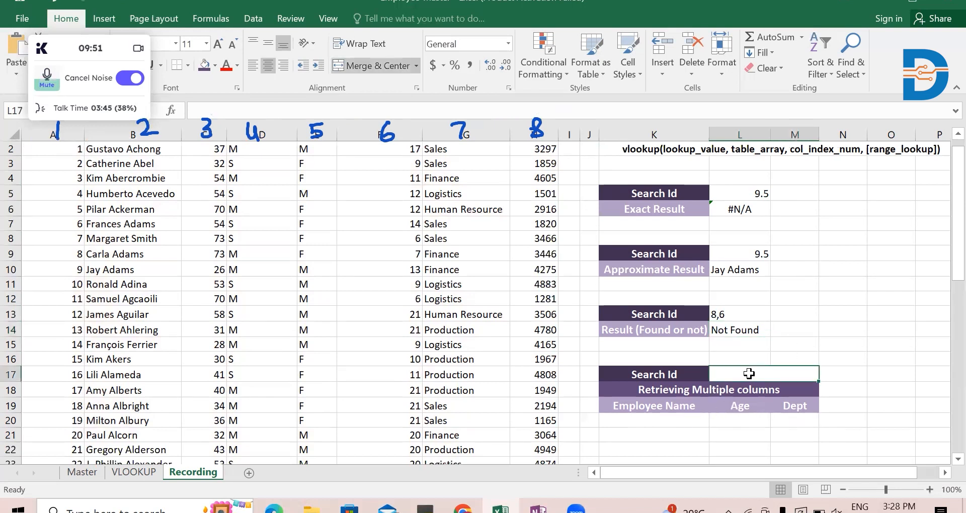
text(8)
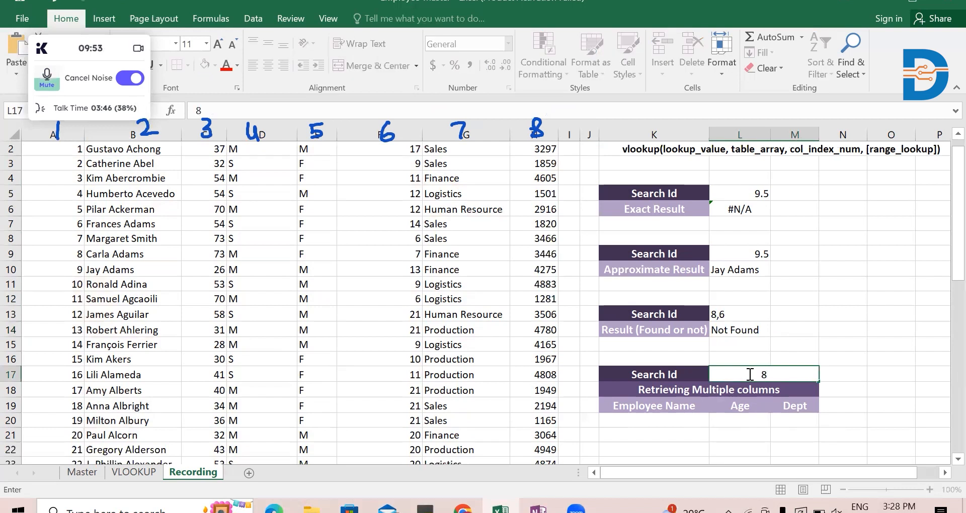
key(Return)
click(778, 372)
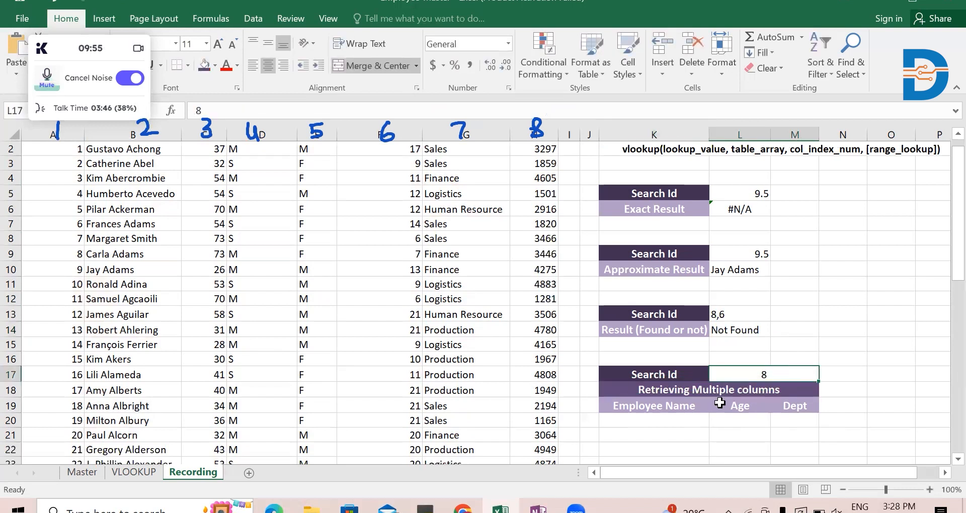
click(662, 420)
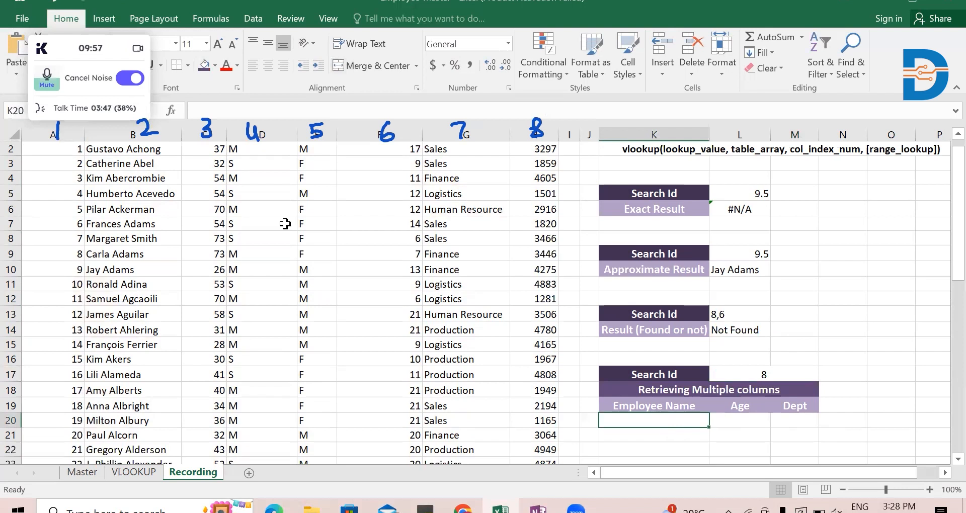
scroll(169, 184, up, 1)
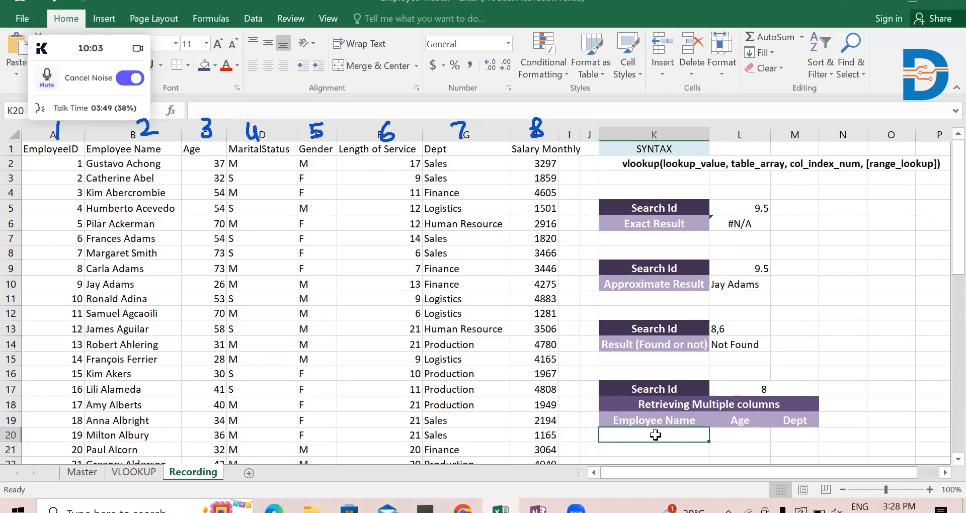
- Begin a VLOOKUP formula in K20 with L17 as the lookup value and A1:H51 as the table array
text(=)
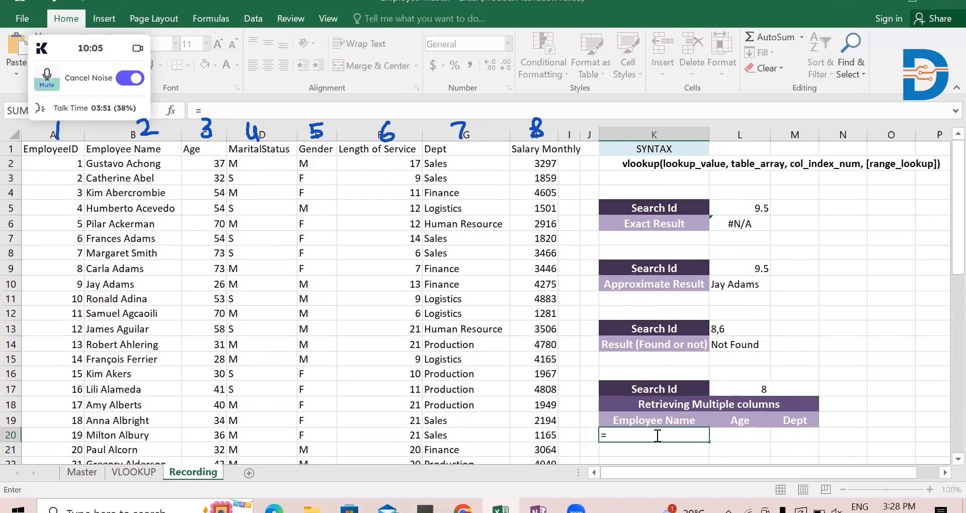
text(vloo)
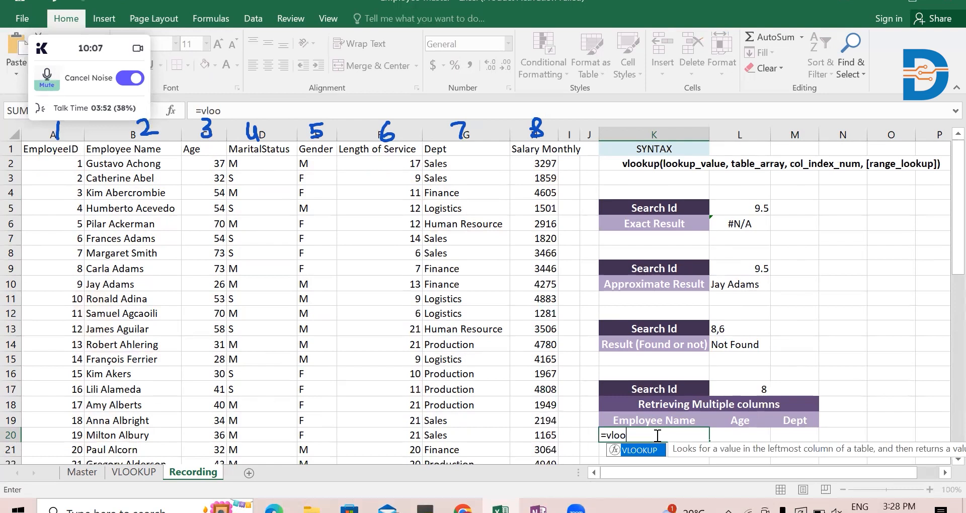
text(kup)
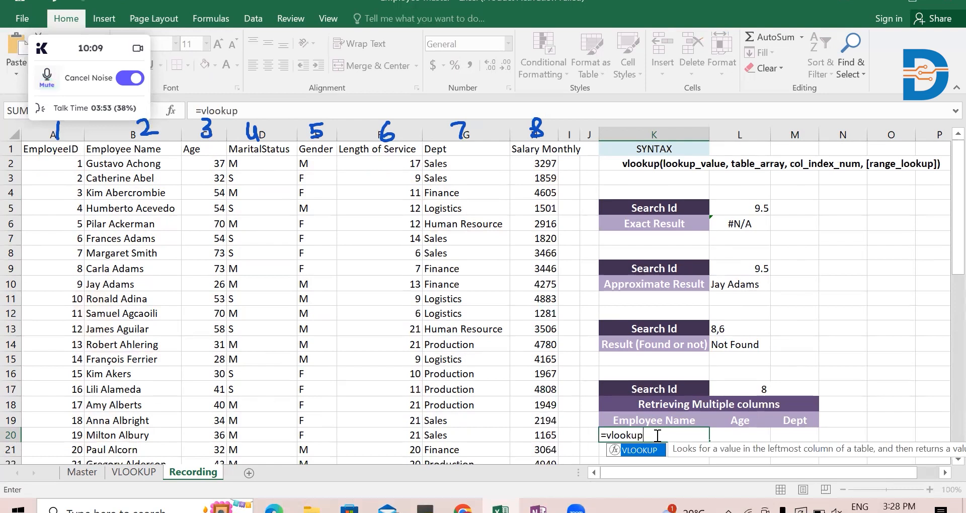
text(()
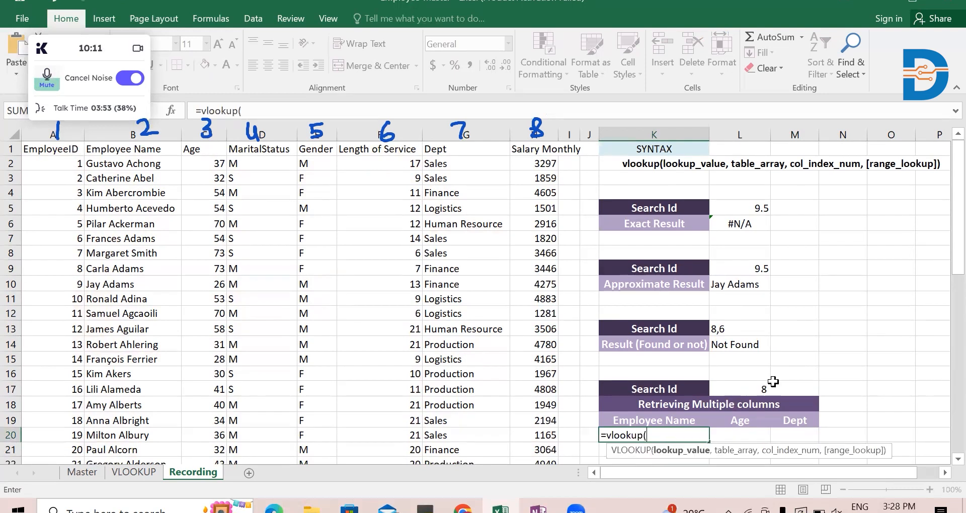
click(768, 386)
text(,)
drag(47, 146, 536, 205)
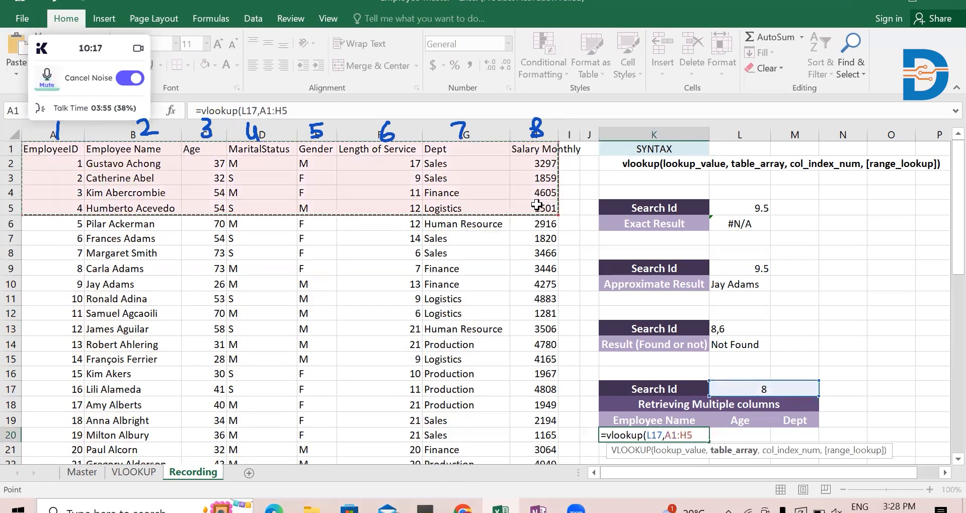
key(ctrl+shift+Down)
text(,)
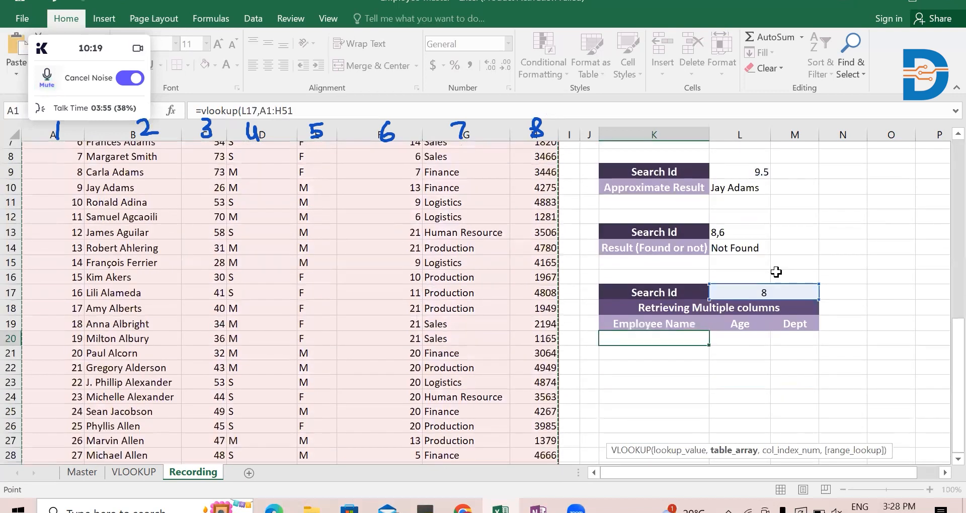
- Complete the K20 formula with the column index array {2,3,7} and False for an exact match, and commit it
scroll(754, 362, up, 2)
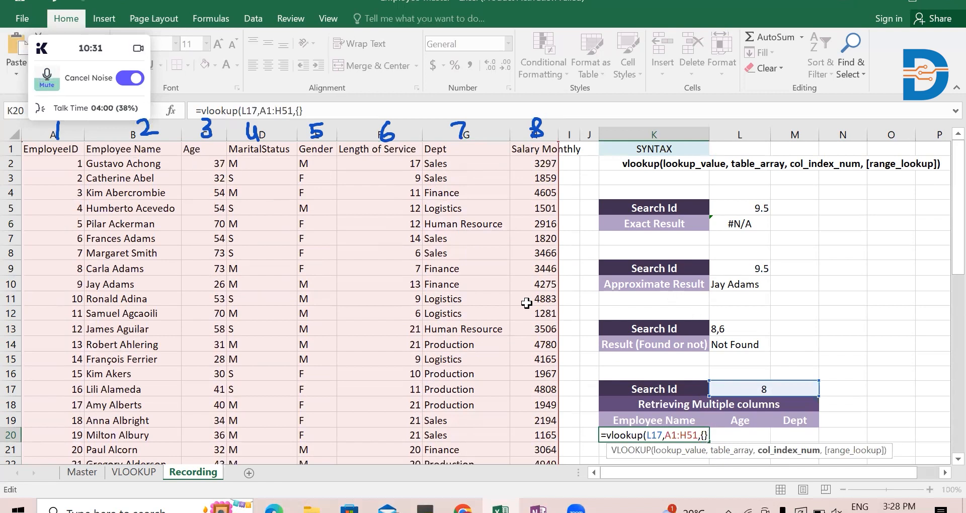
text(2,)
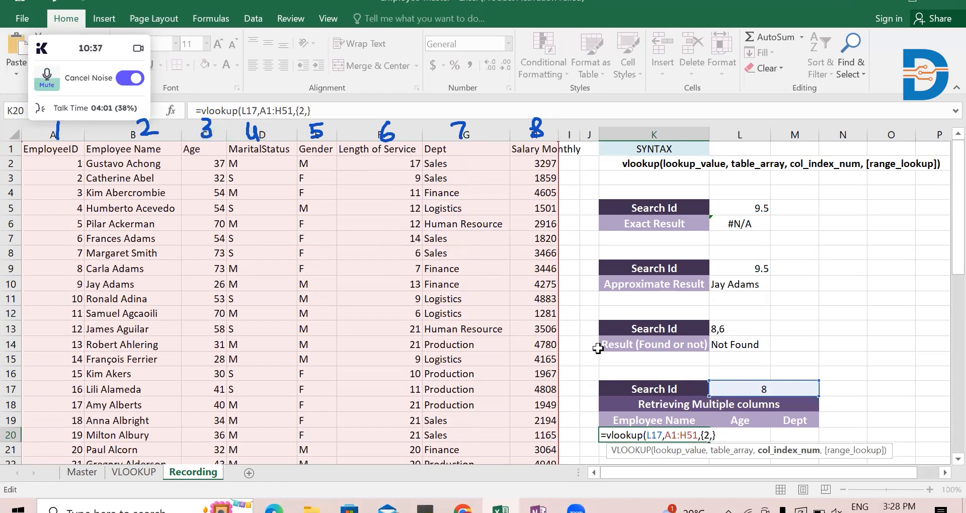
text(3,7)
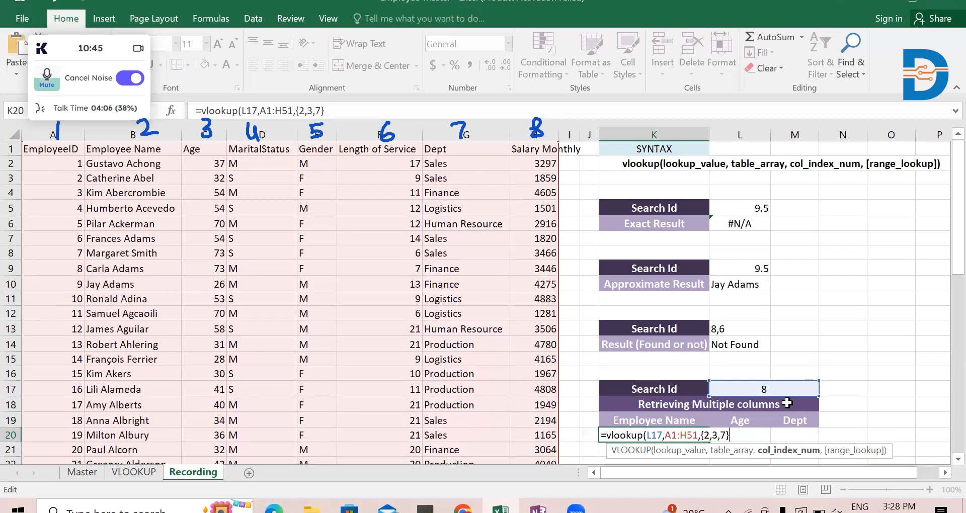
text(,)
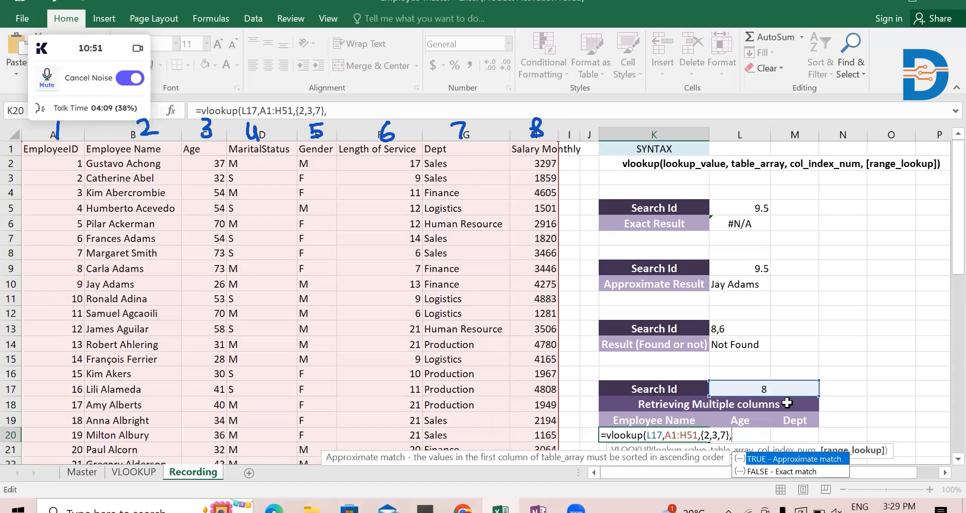
text(False)
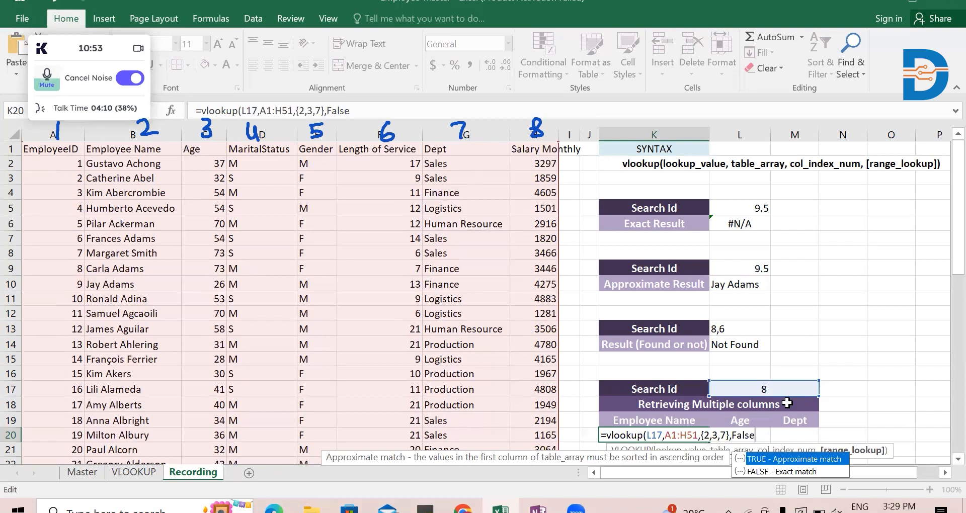
text())
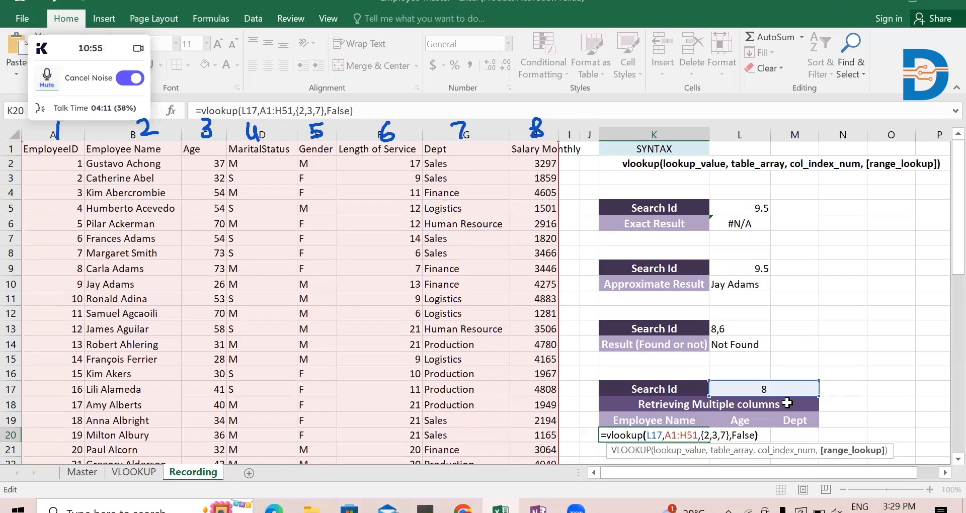
key(Return)
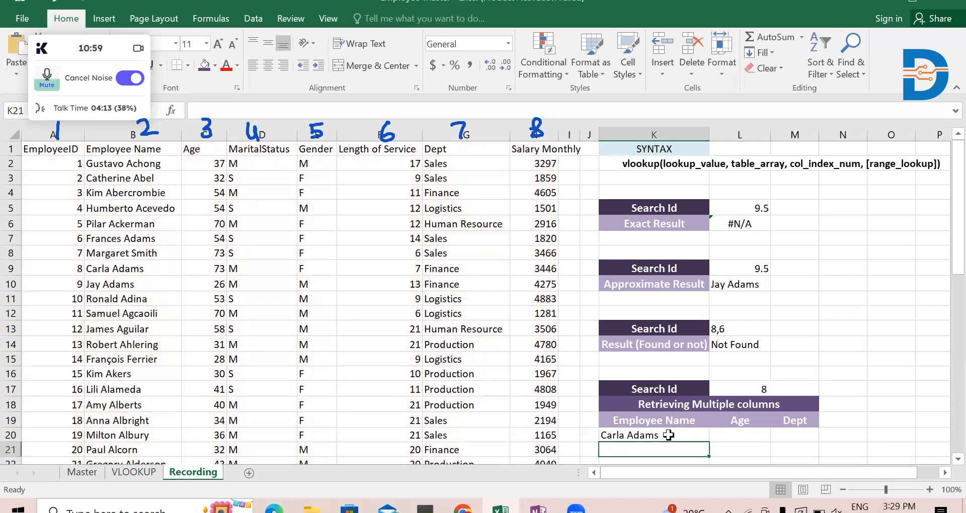
- Enter the K20 VLOOKUP as an array formula across K20:M20 to fill Employee Name, Age and Dept
click(741, 435)
key(Right)
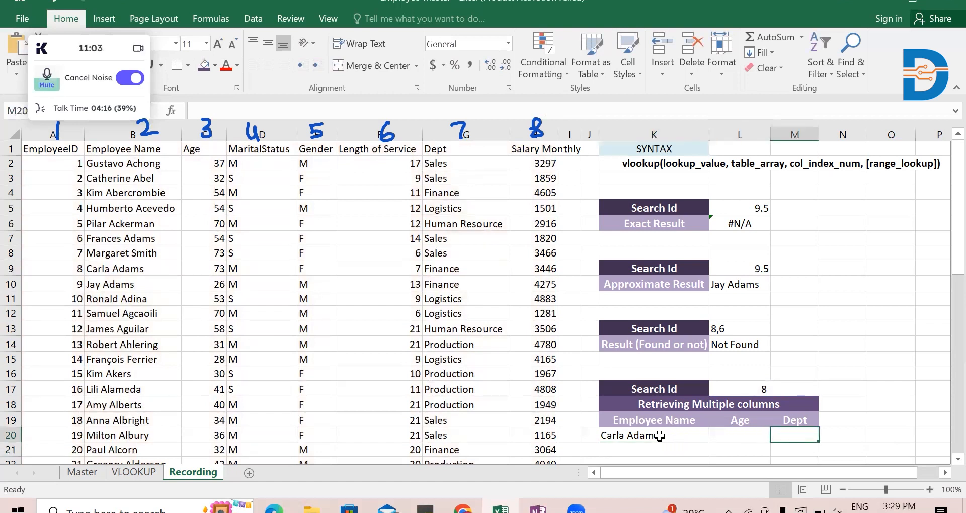
drag(658, 436, 785, 435)
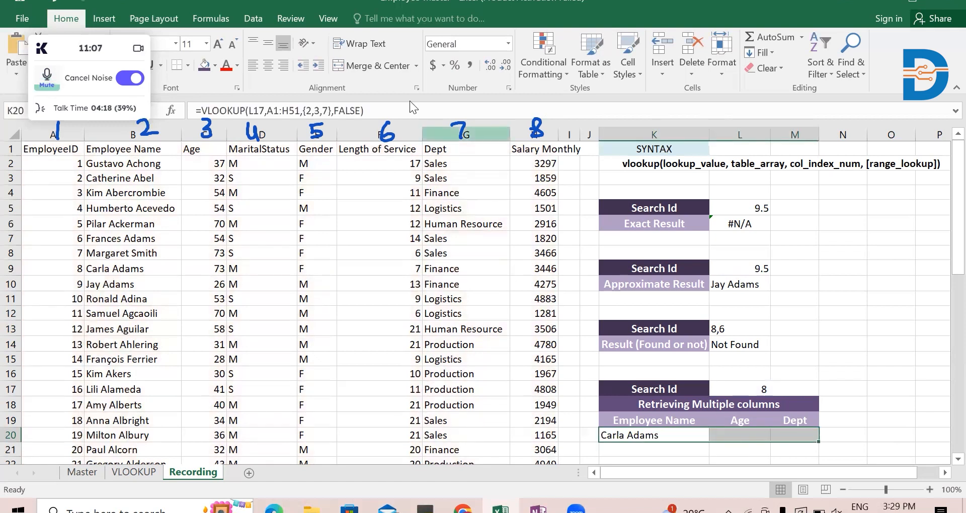
click(392, 107)
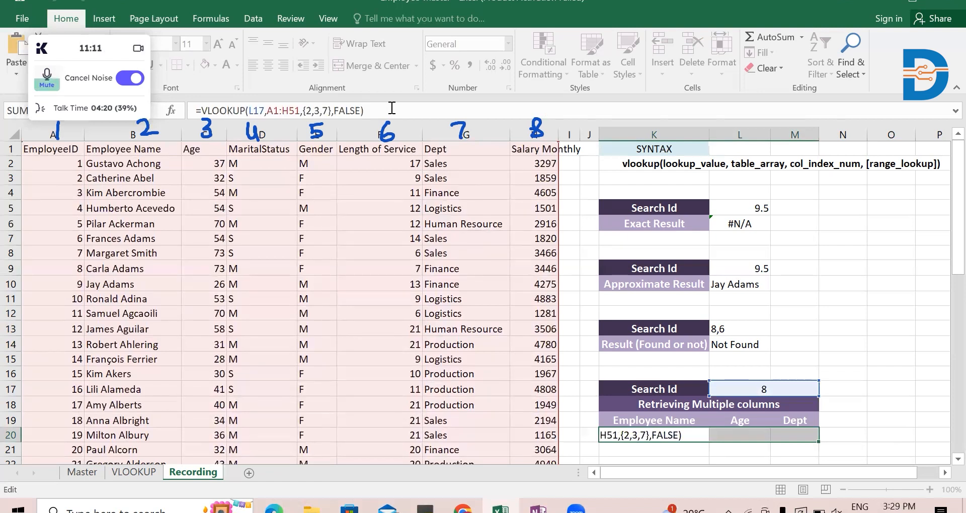
key(ctrl+shift+Return)
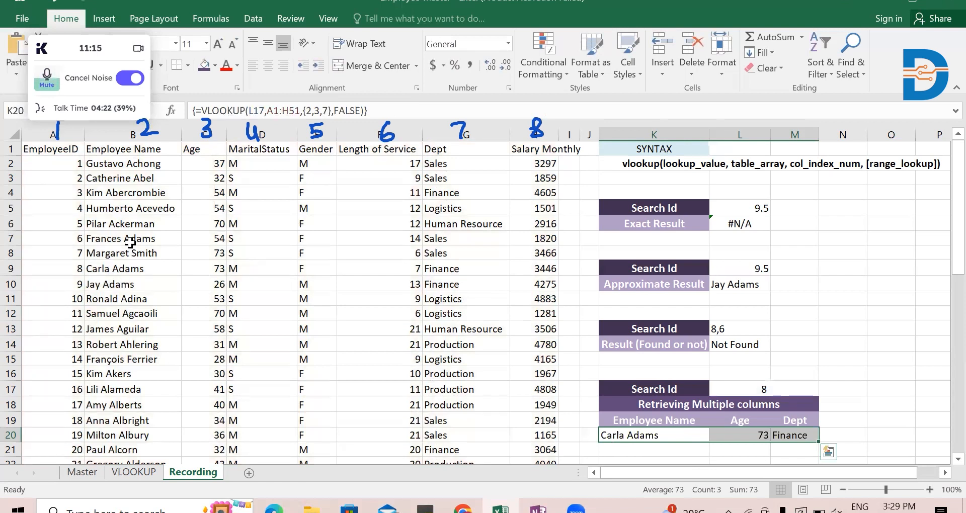
- Check the retrieved values against the name, age and department of employee ID 8 in the source table
click(122, 268)
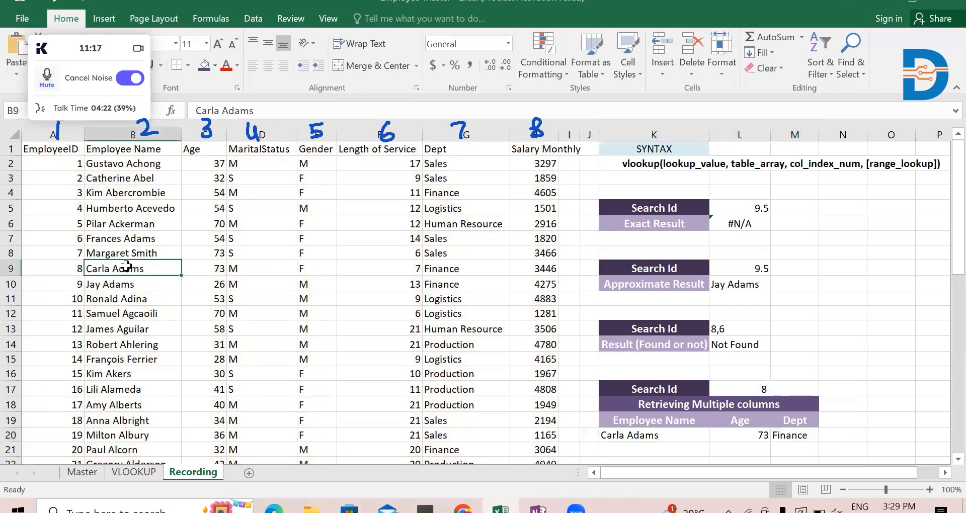
click(210, 267)
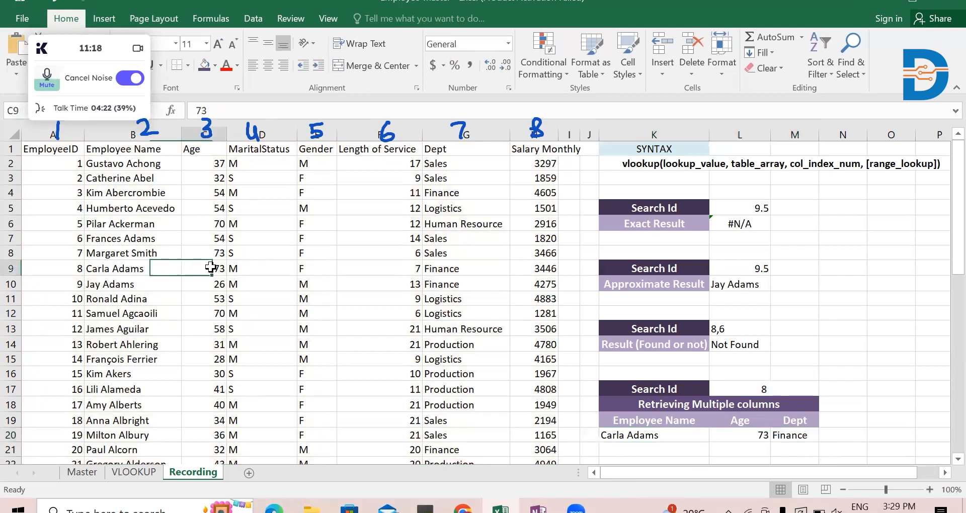
click(435, 270)
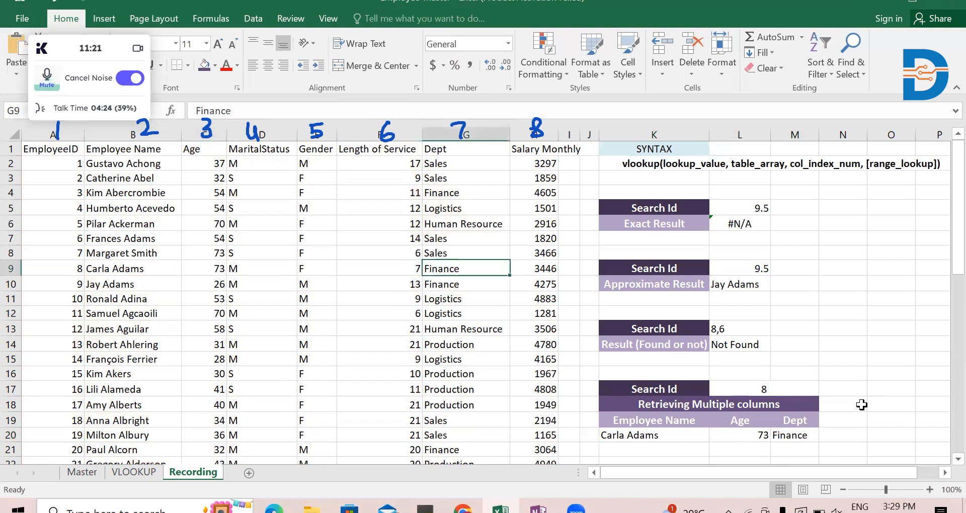
click(854, 435)
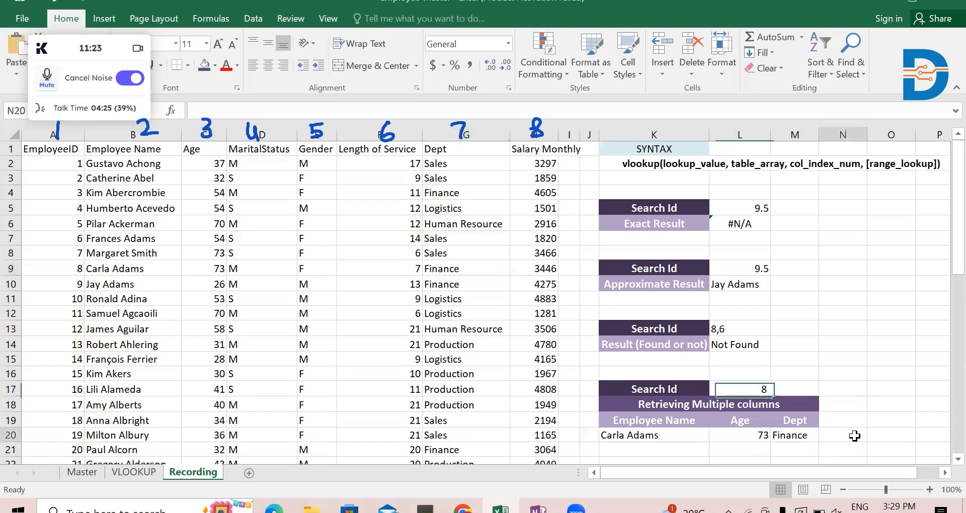
- Enter the note "ctrl+shift_enter" in cell O19, beside the Retrieving Multiple columns block
click(882, 418)
text(ctrl)
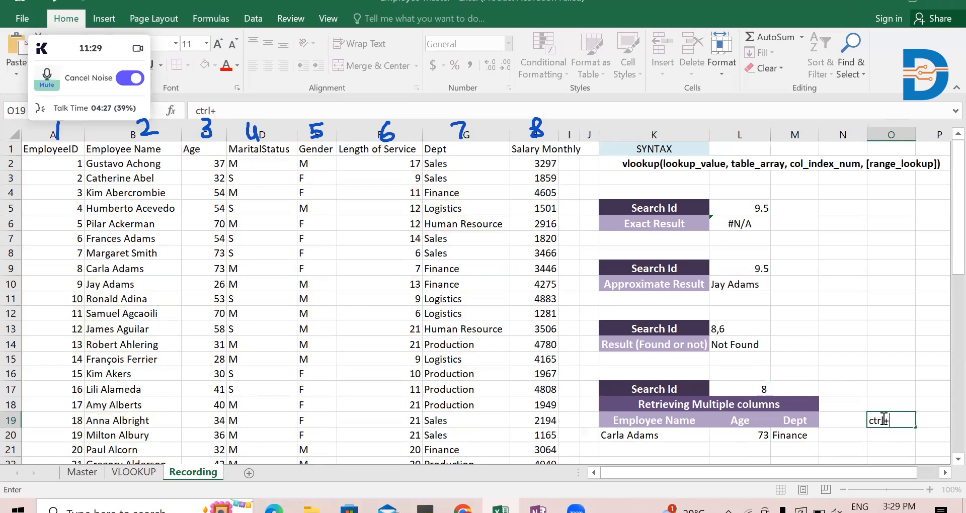
text(+shi)
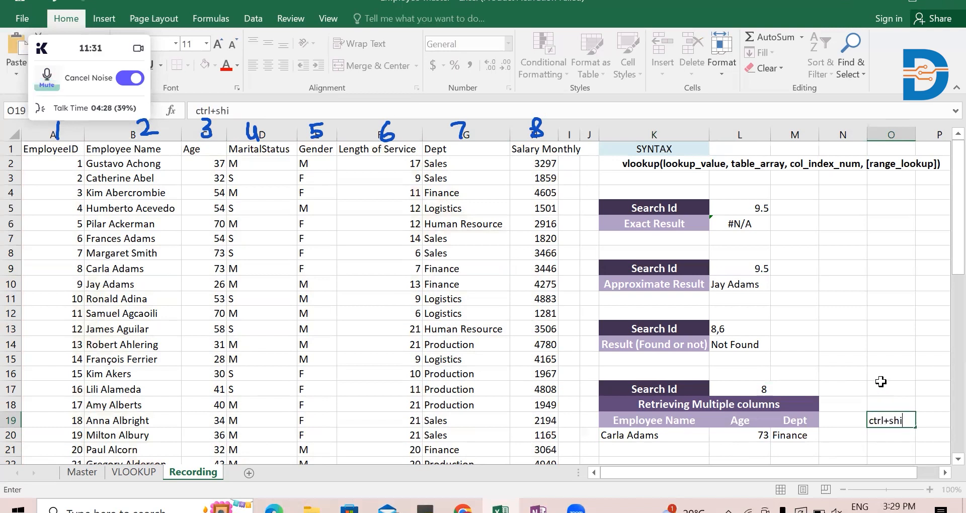
text(ft_enter)
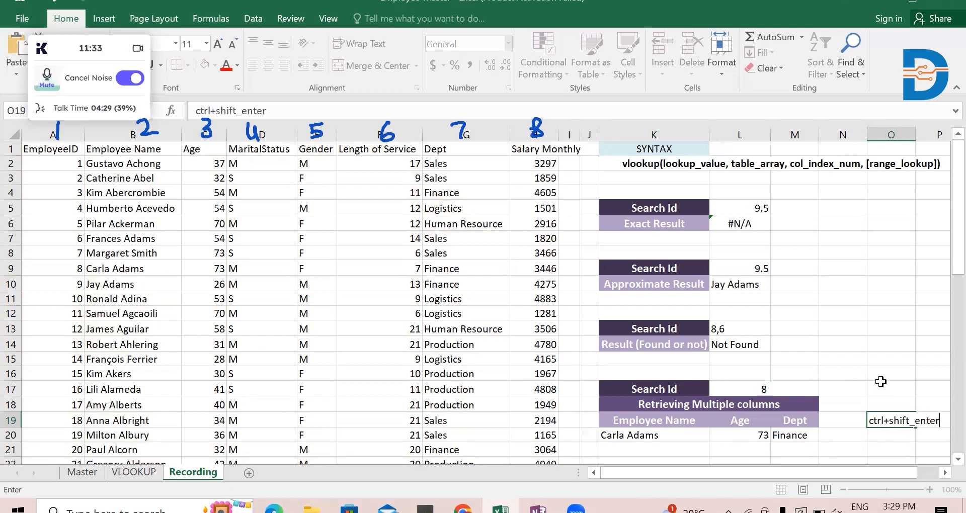
key(Return)
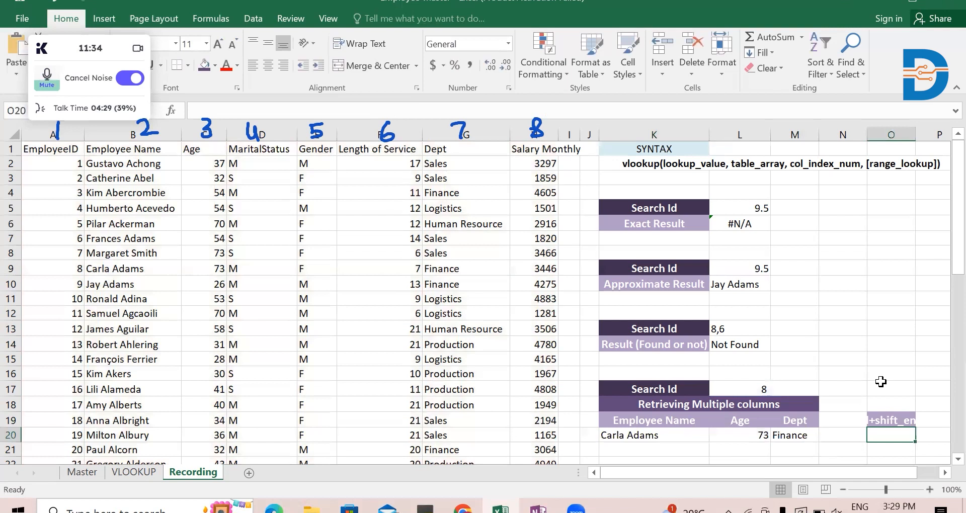
- Correct the note in O19 to "ctrl+shift+enter" and wrap its text within the cell
double_click(900, 423)
key(BackSpace)
text(+)
key(Return)
click(883, 422)
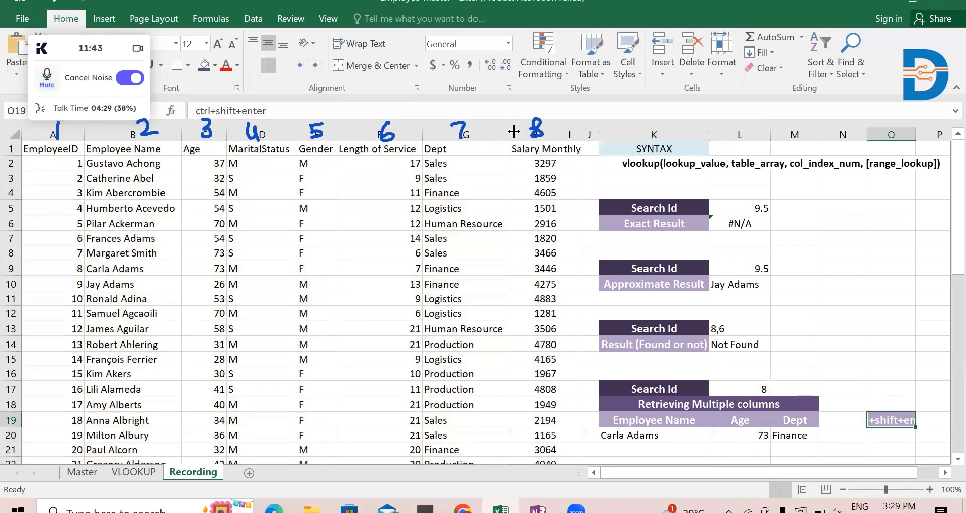
click(374, 44)
click(870, 387)
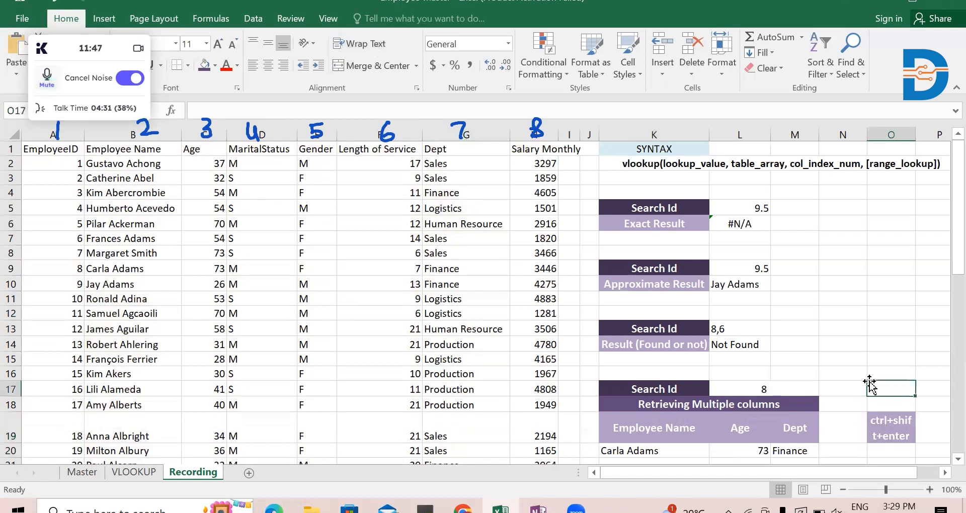